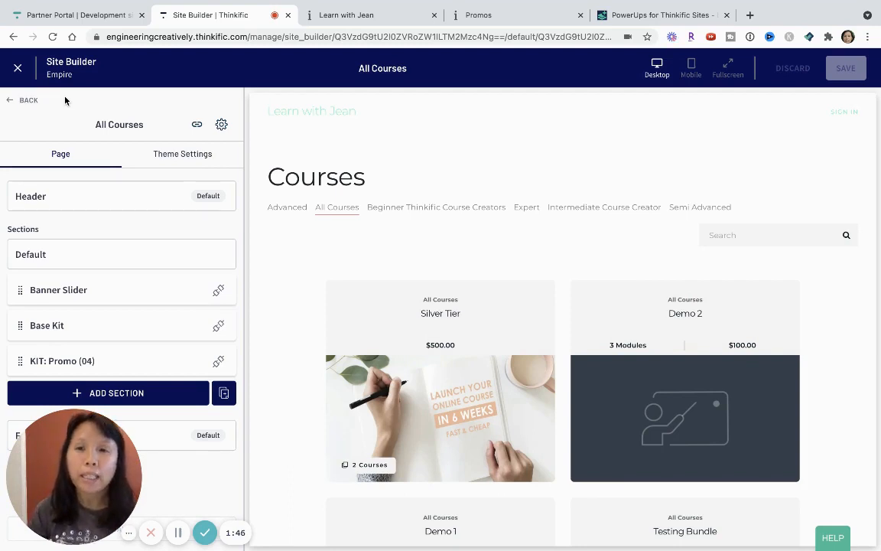
Look over the settings of the KIT: Promo (04) section on the All Courses page and return to the section list.
click(102, 362)
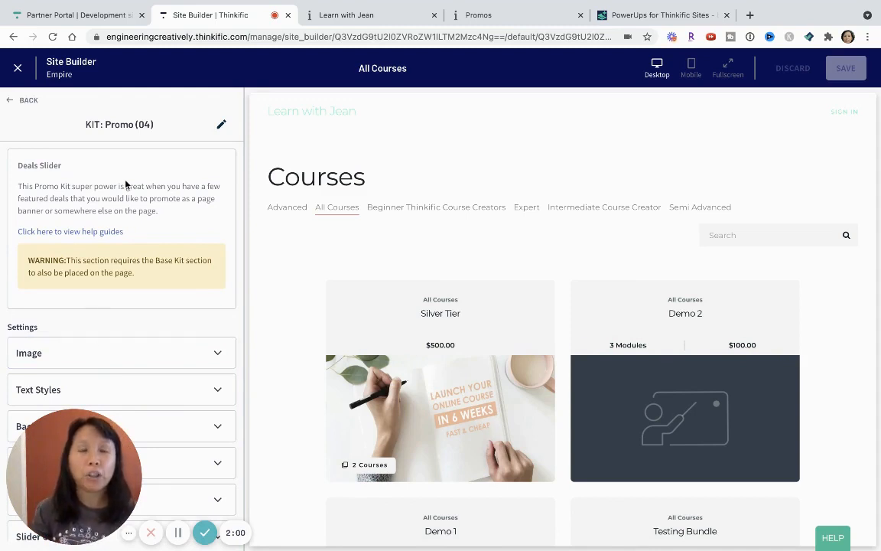
click(25, 100)
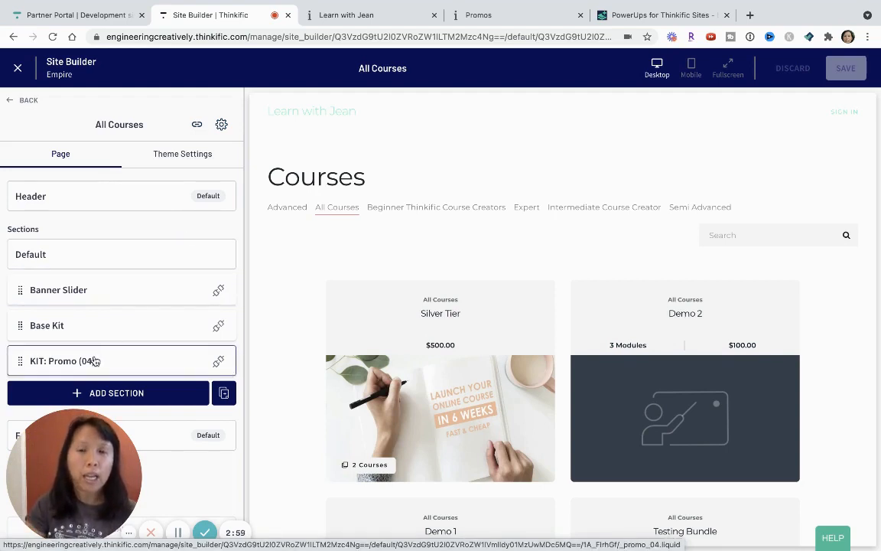
View the deals slider on the live Courses page, stepping backward through its sale offers to Course Name One.
click(340, 16)
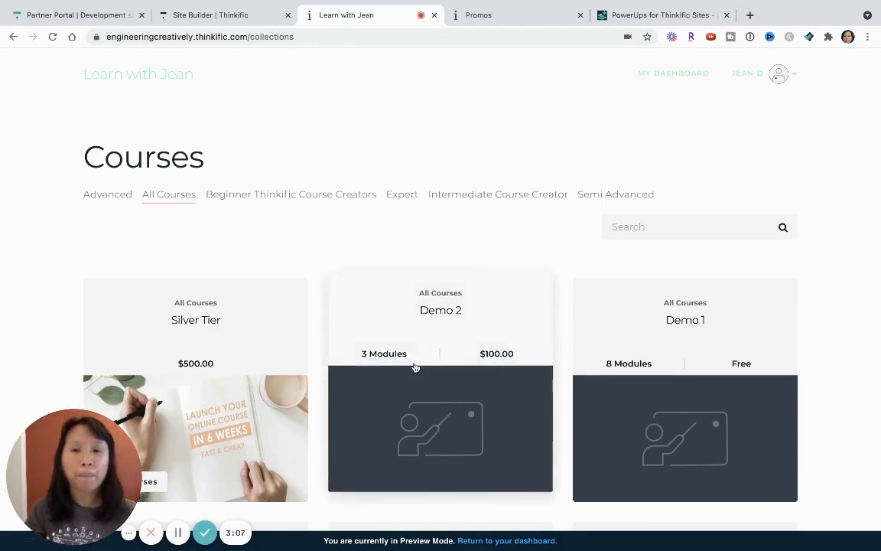
scroll(415, 367, down, 10)
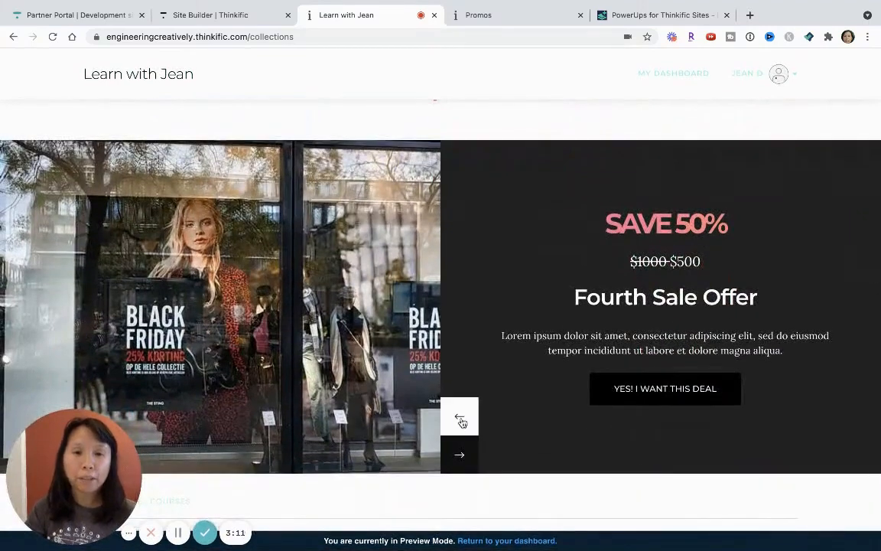
click(461, 421)
click(462, 422)
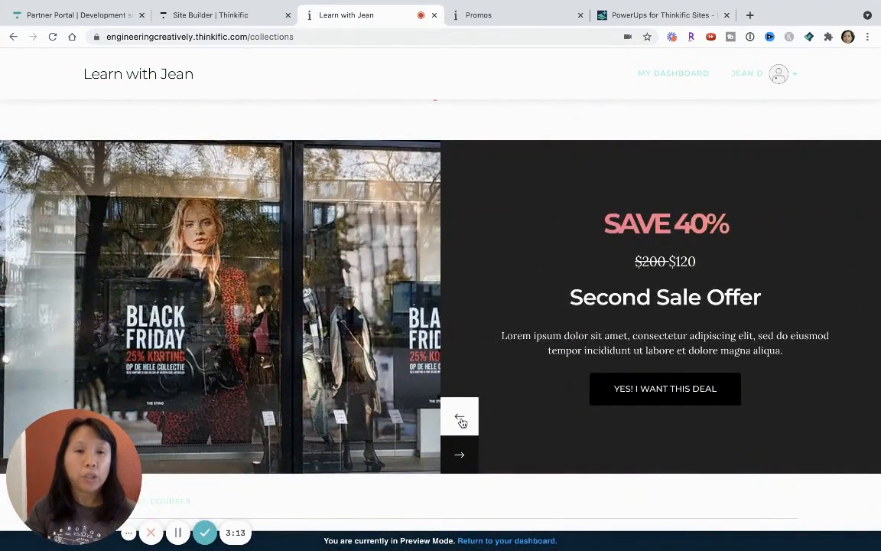
click(462, 422)
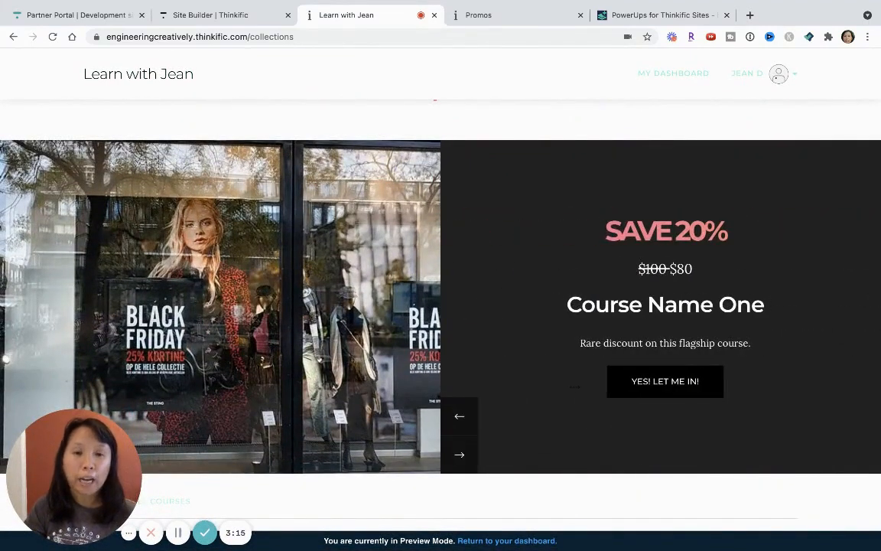
scroll(480, 216, down, 5)
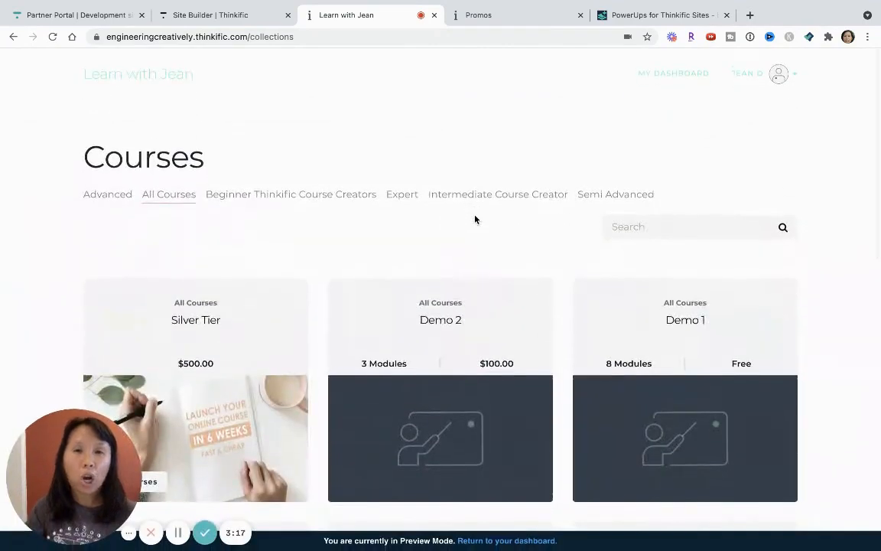
Examine where the promo slider sits relative to the course cards on the live Courses page, and show the slider's previous offer.
scroll(510, 430, down, 3)
scroll(511, 429, up, 8)
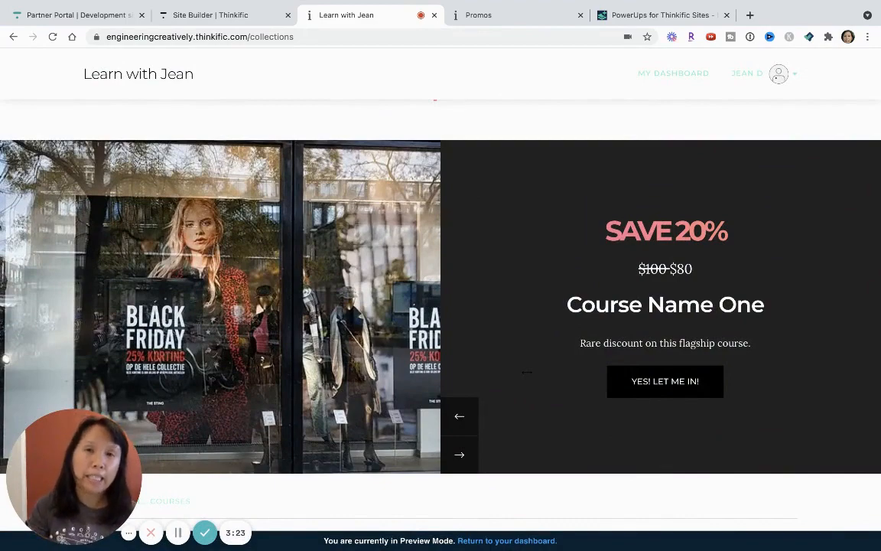
scroll(291, 233, up, 10)
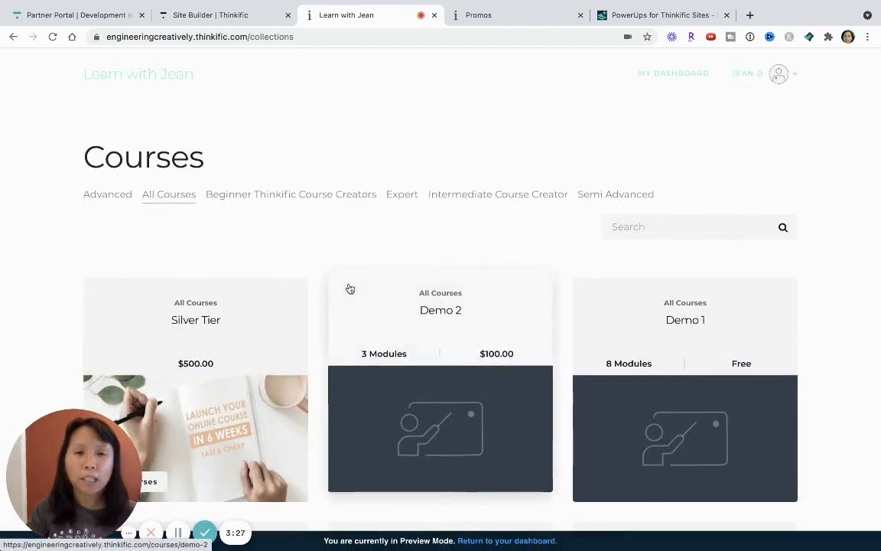
scroll(348, 289, down, 6)
scroll(348, 288, down, 3)
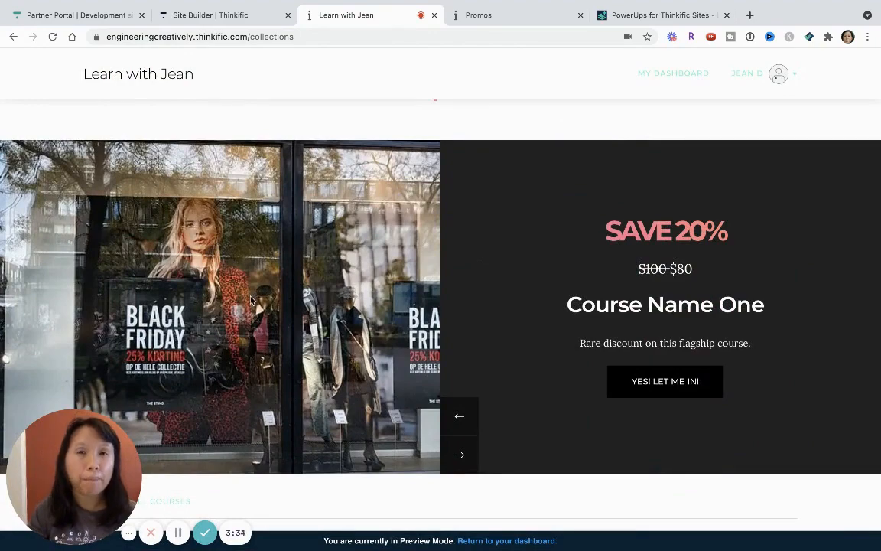
scroll(262, 258, up, 5)
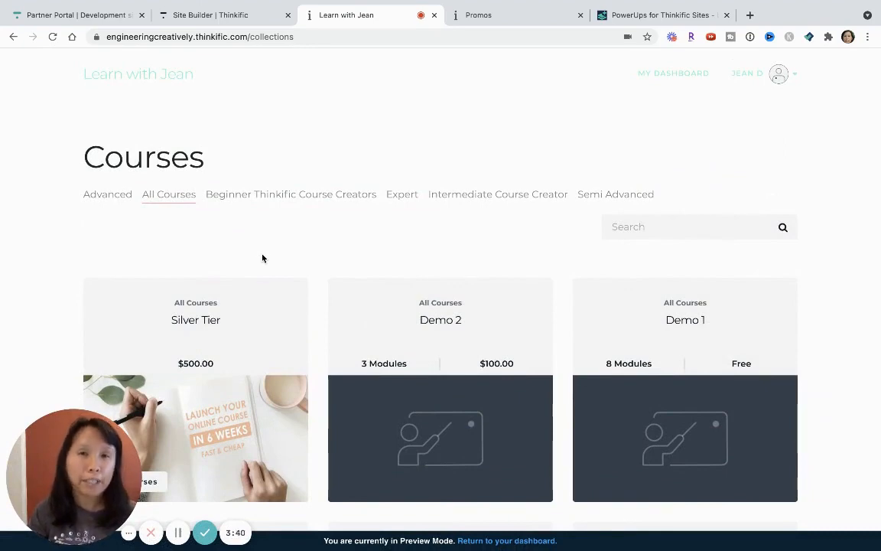
scroll(462, 363, down, 6)
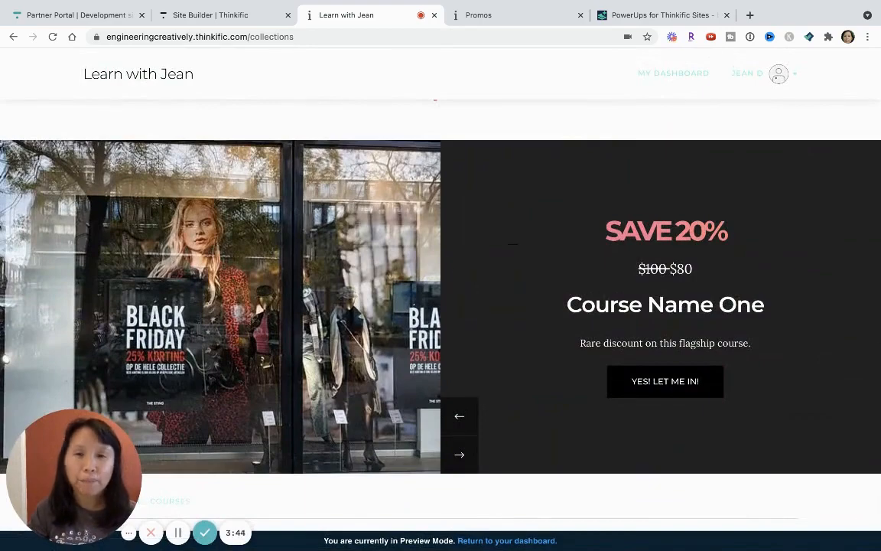
scroll(488, 265, up, 6)
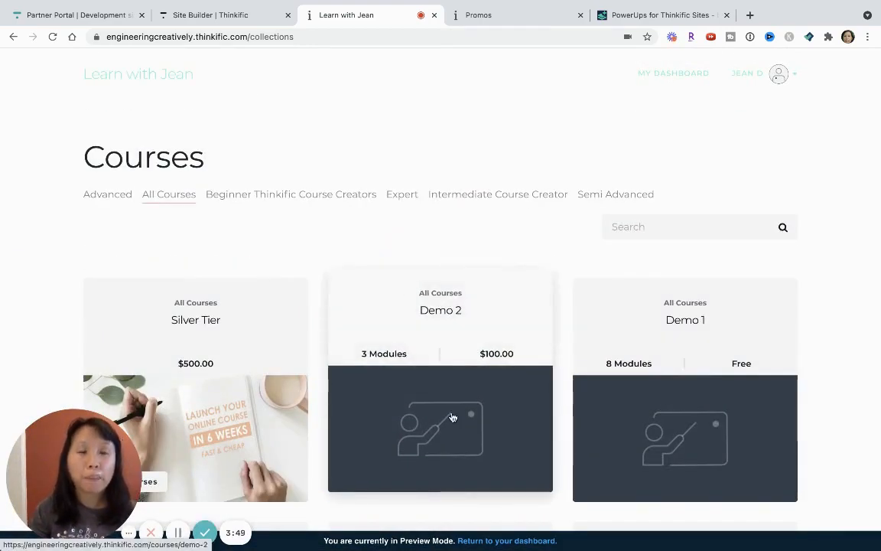
scroll(453, 416, down, 2)
scroll(452, 417, down, 3)
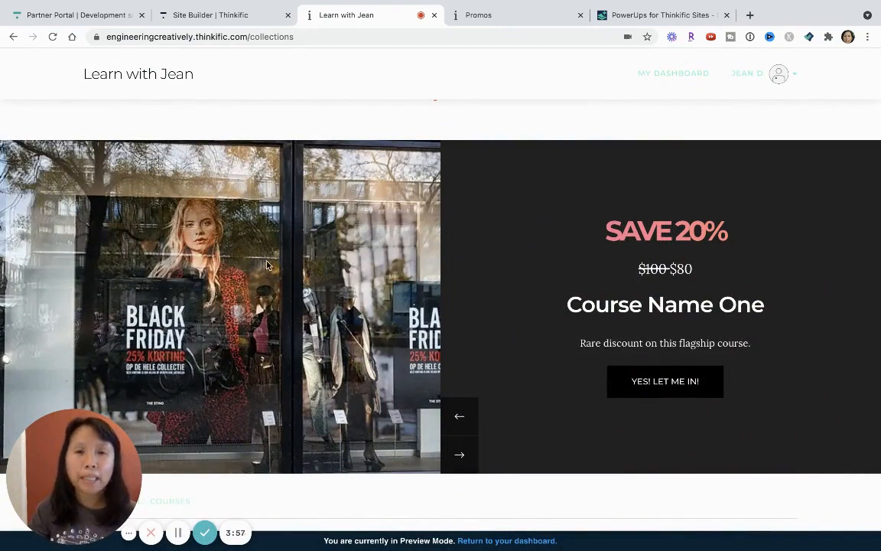
scroll(230, 245, up, 1)
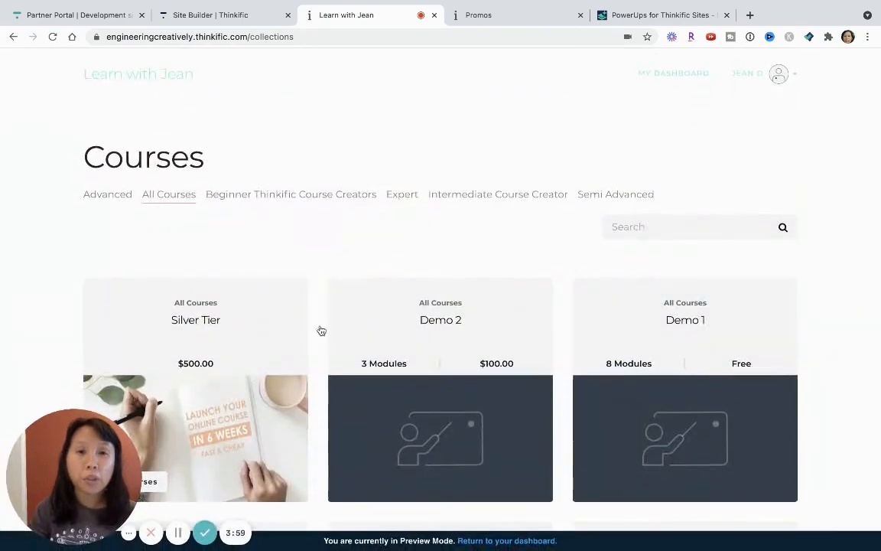
scroll(343, 383, down, 3)
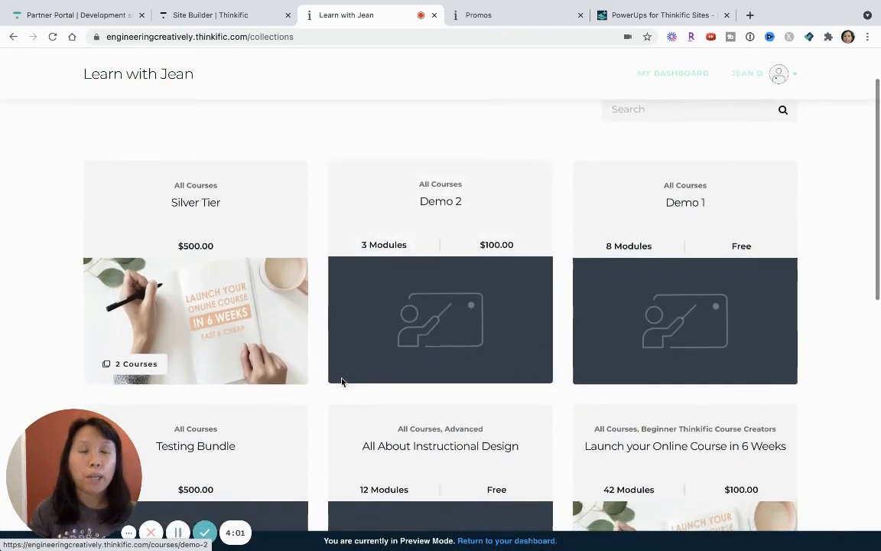
scroll(343, 383, down, 12)
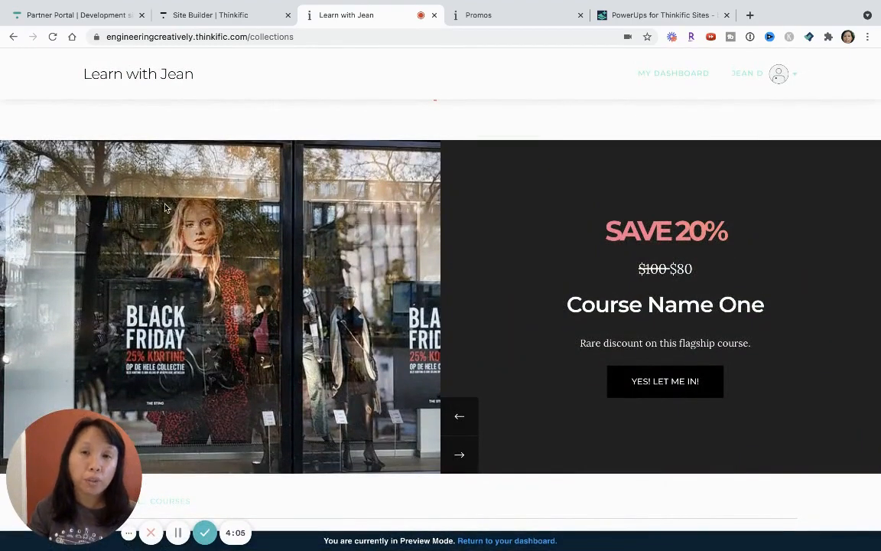
scroll(333, 227, up, 15)
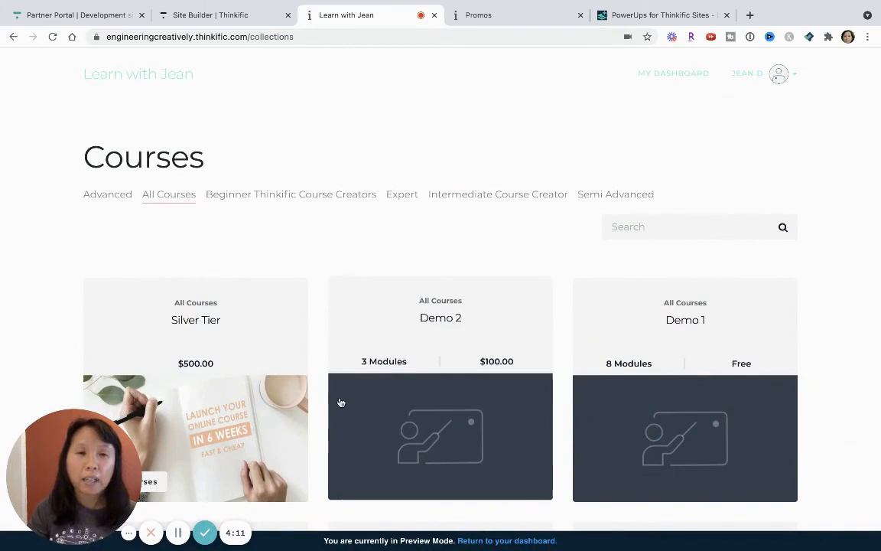
scroll(341, 403, down, 15)
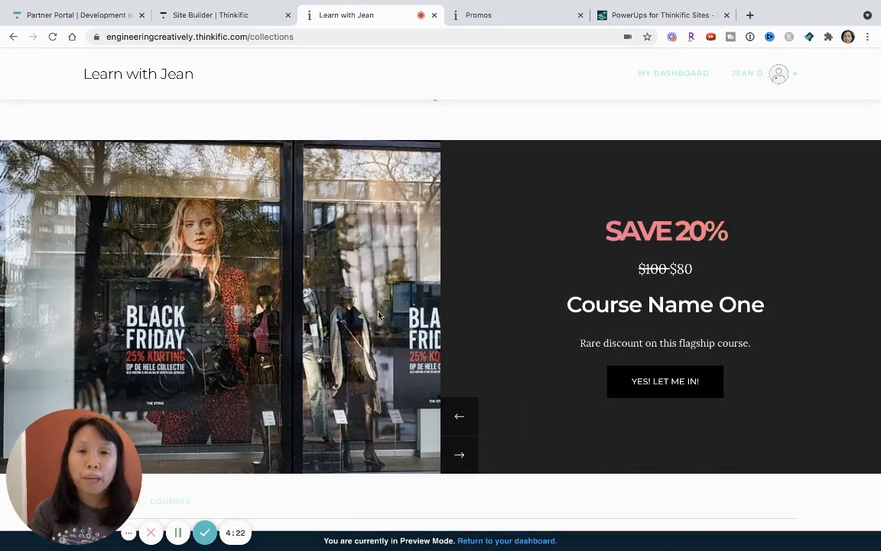
click(464, 419)
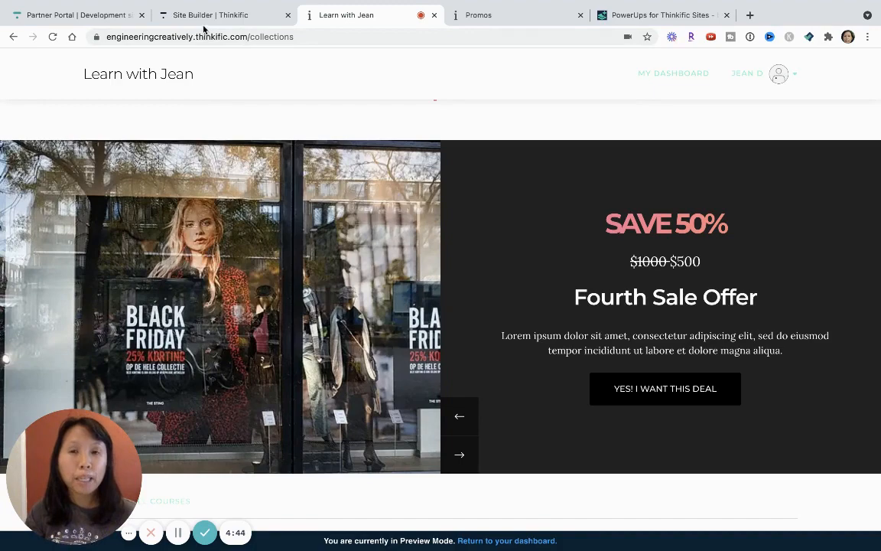
Switch to the live Promos page and examine its Holiday Promos banner and the deals slider below it.
click(484, 15)
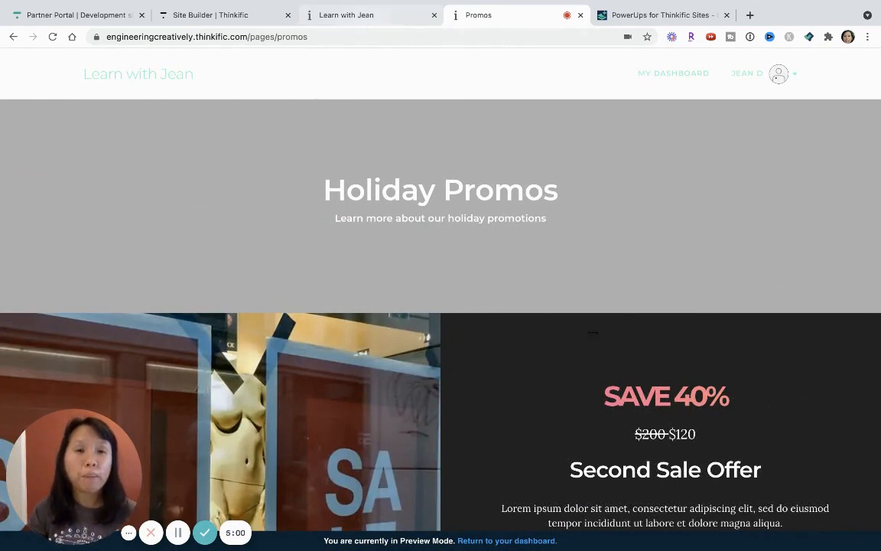
scroll(599, 363, down, 3)
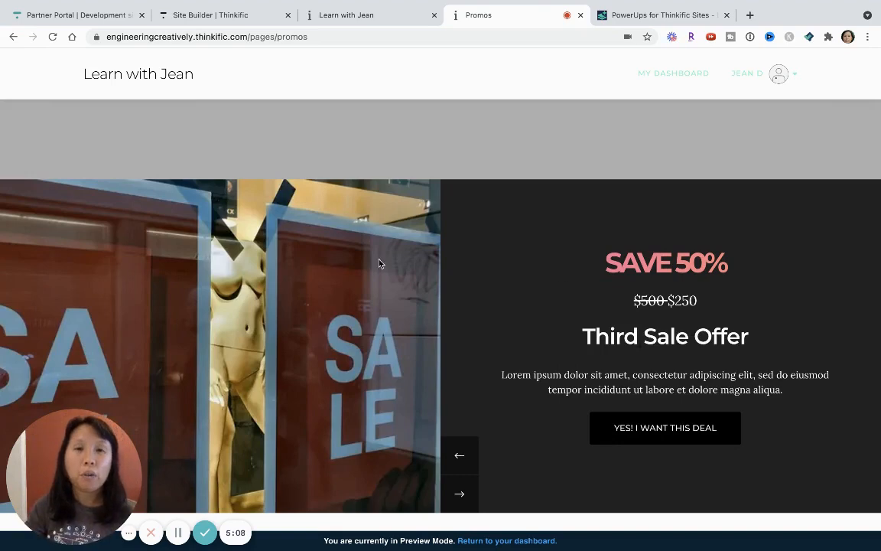
scroll(382, 250, up, 3)
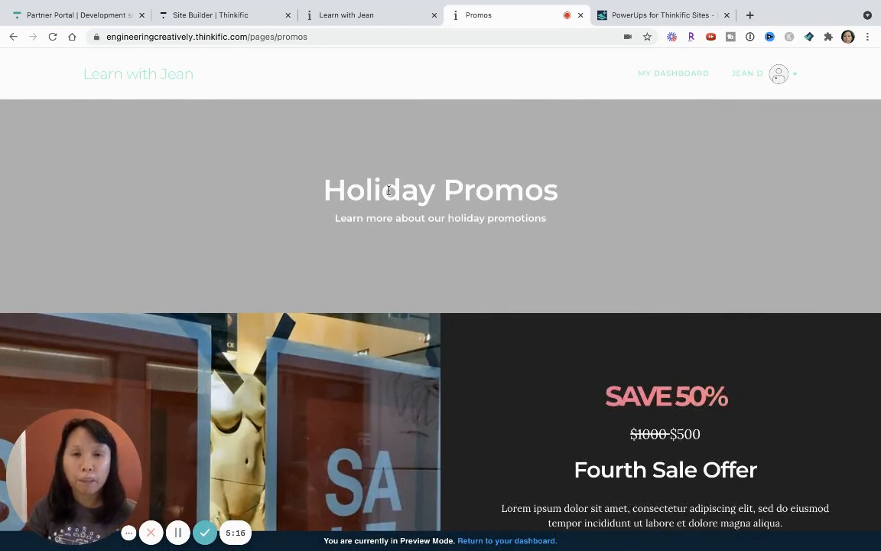
Return to the Site Builder and open the Promos page from the custom pages for editing.
click(230, 17)
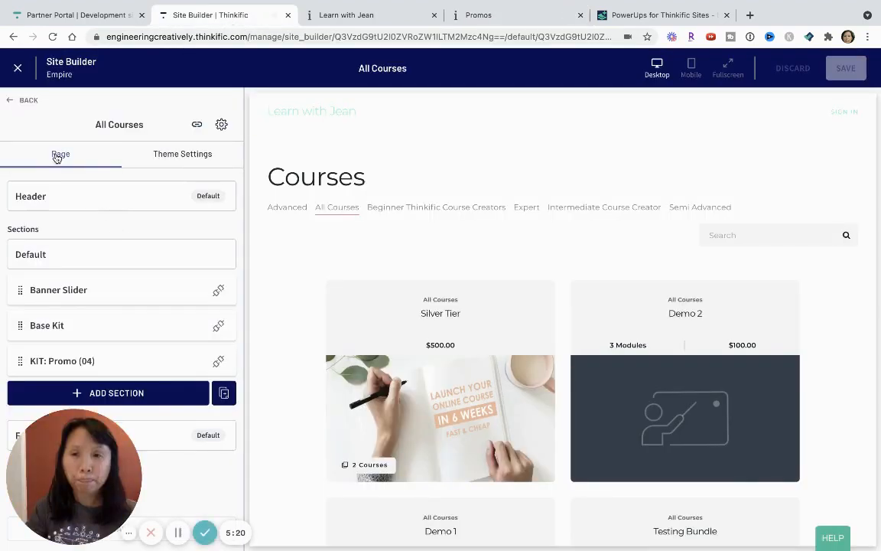
click(18, 101)
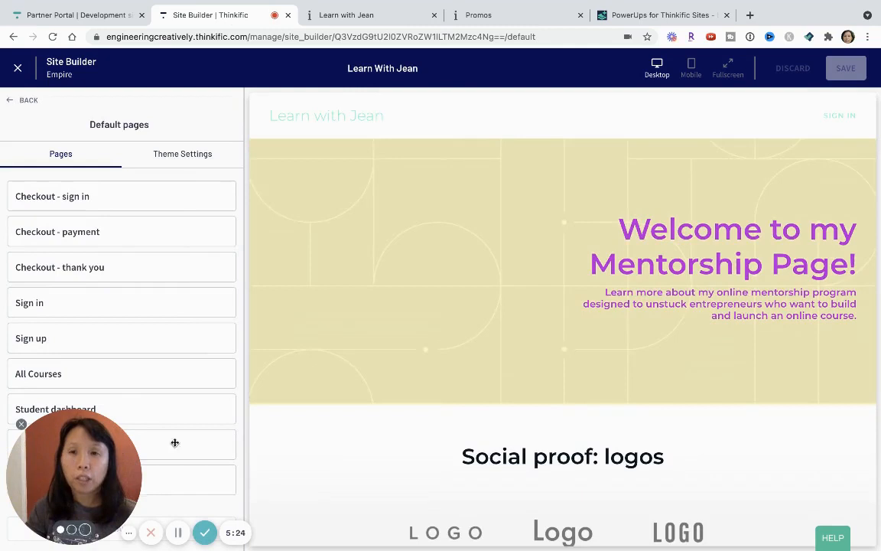
drag(68, 451, 490, 279)
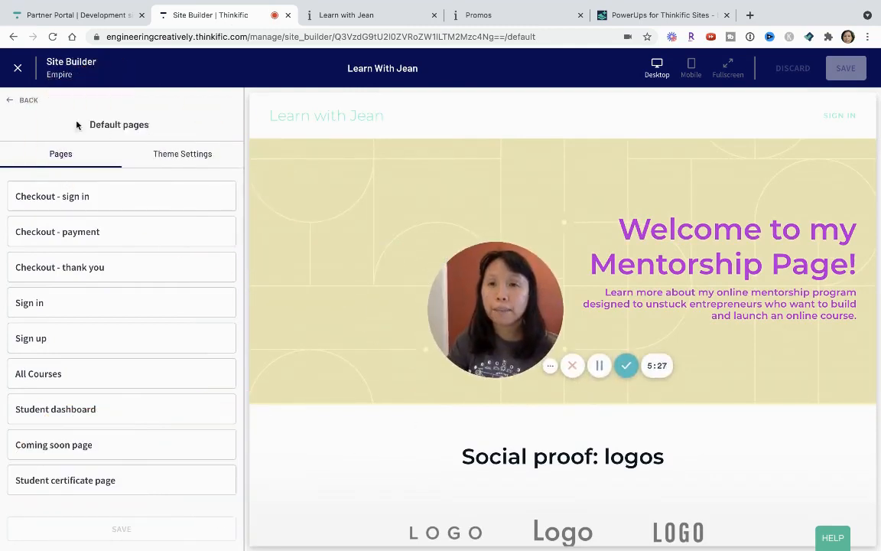
click(15, 100)
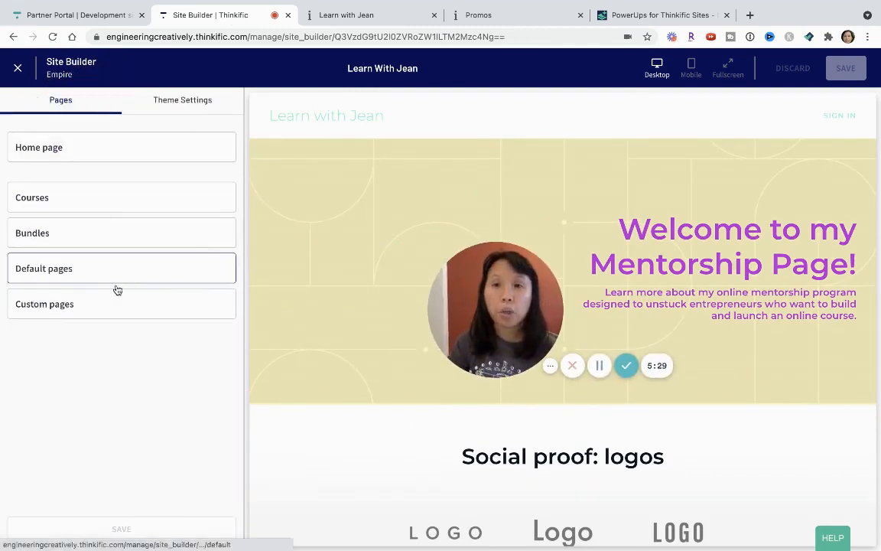
click(60, 306)
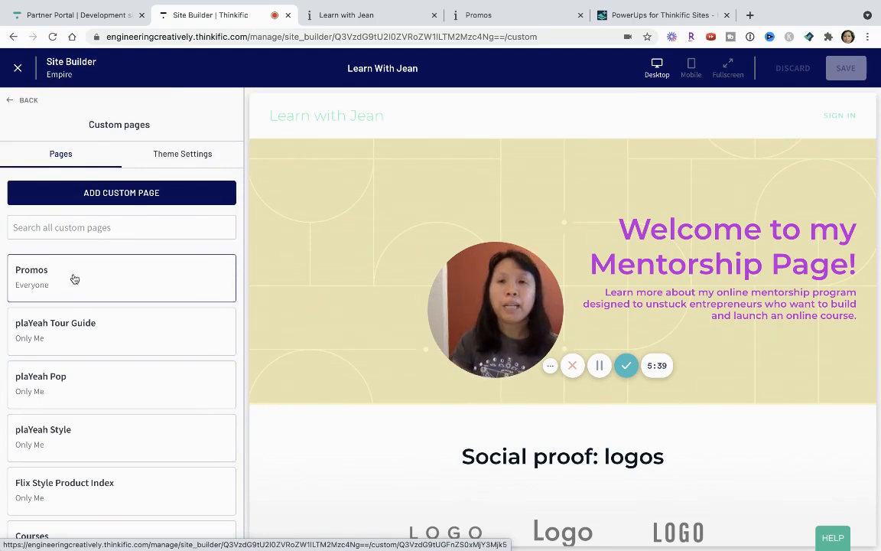
click(112, 198)
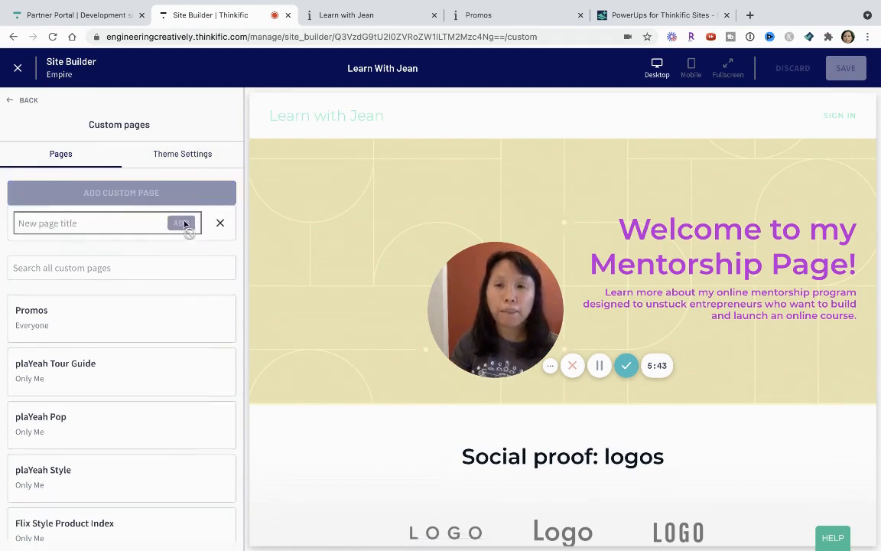
click(220, 222)
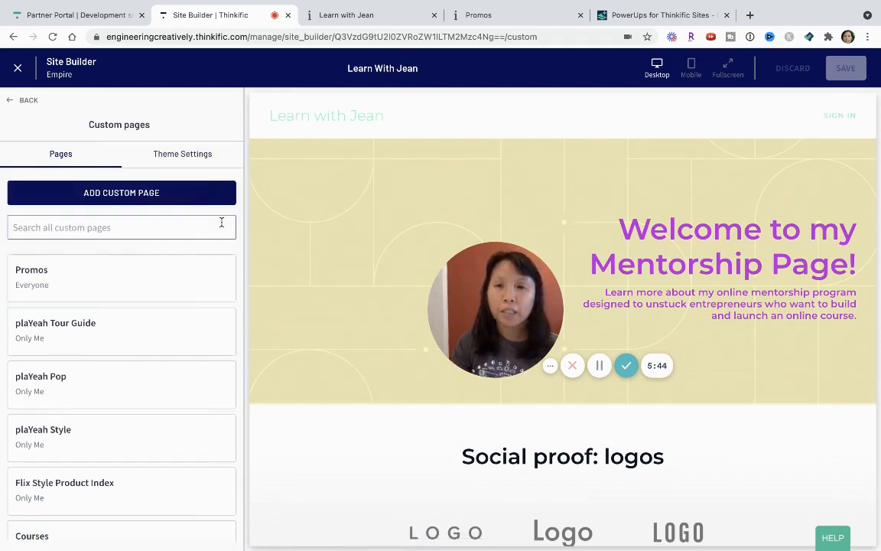
click(59, 286)
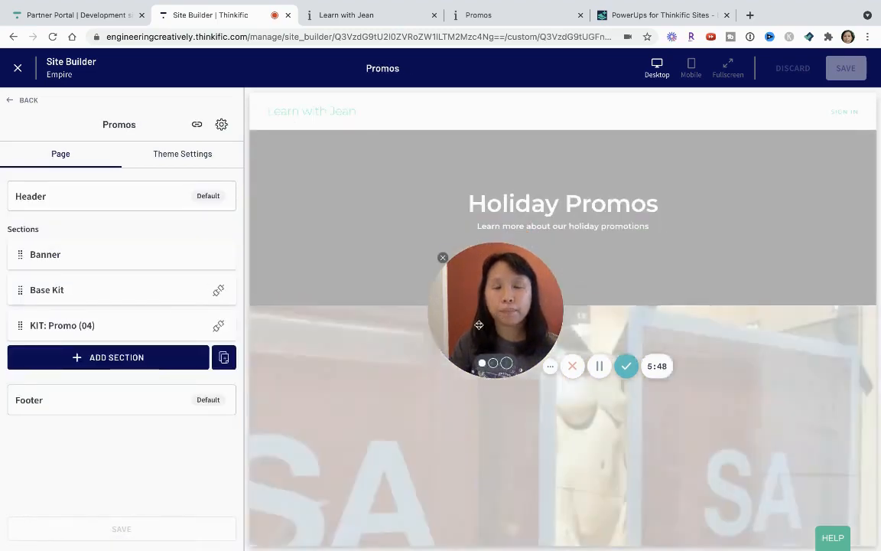
Review the Promos page preview and open the hero image settings of its Holiday Promos banner.
drag(506, 316, 179, 436)
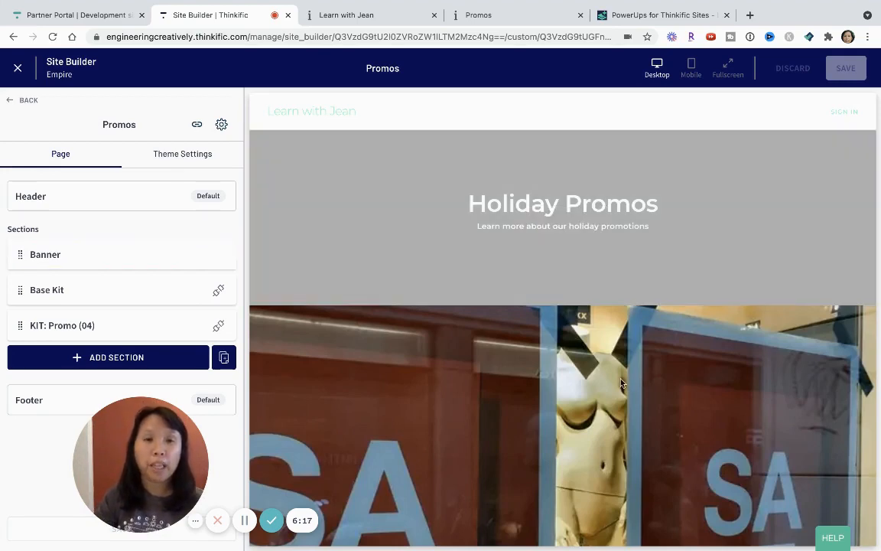
scroll(621, 383, down, 2)
scroll(621, 383, up, 2)
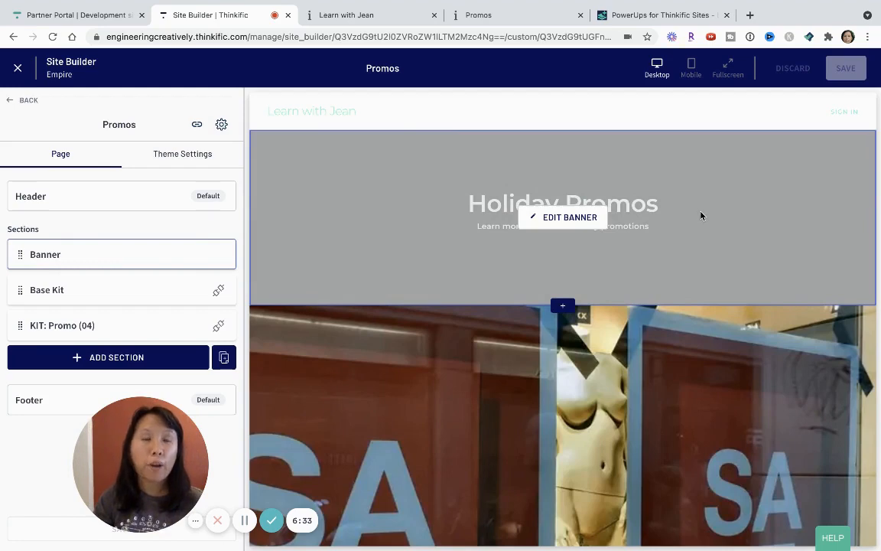
click(554, 217)
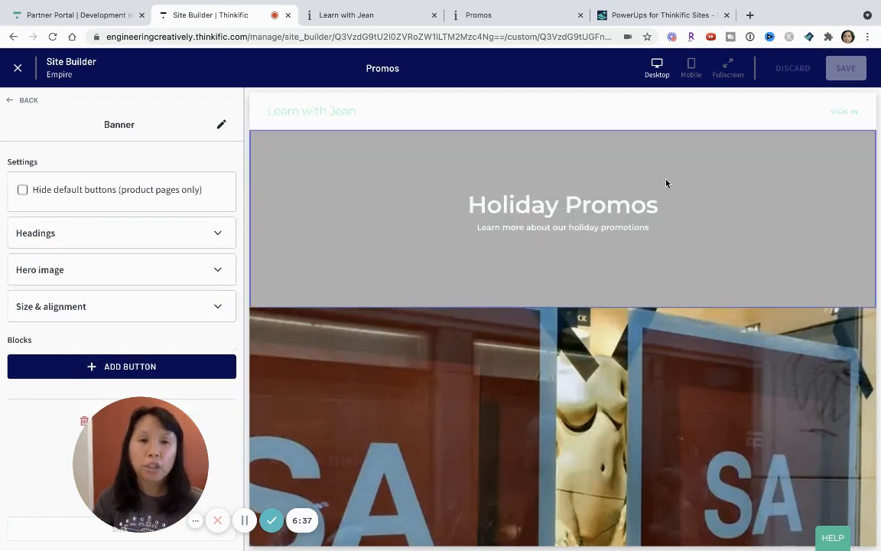
click(99, 271)
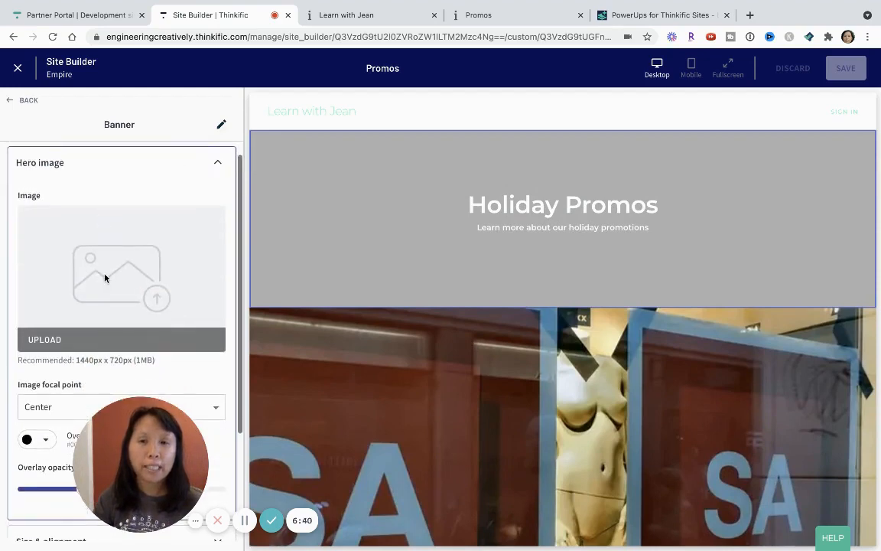
Examine the Promos banner's size and alignment settings, and return to the page's section list.
click(197, 161)
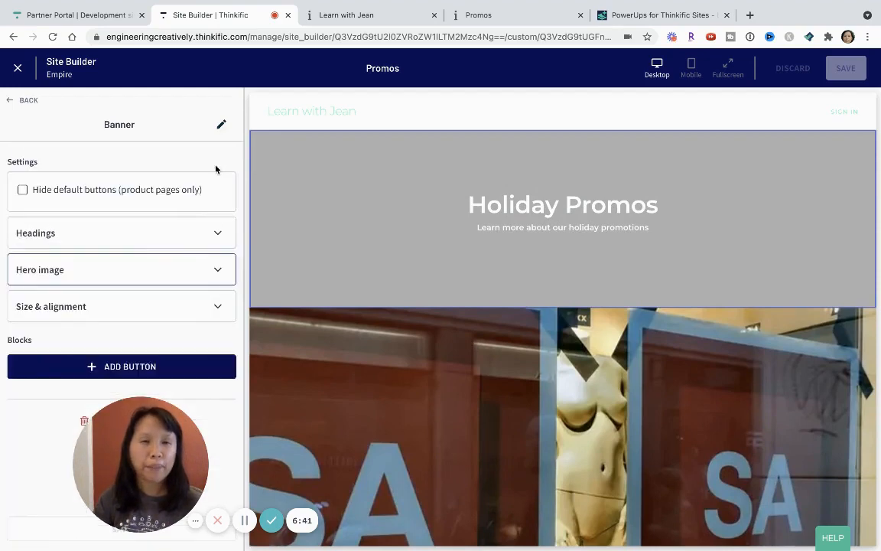
click(180, 304)
scroll(181, 306, down, 1)
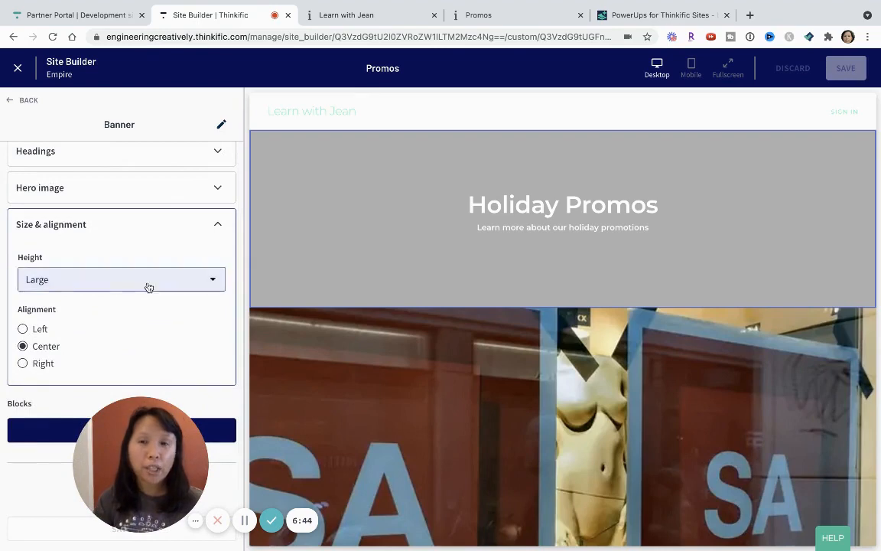
click(24, 99)
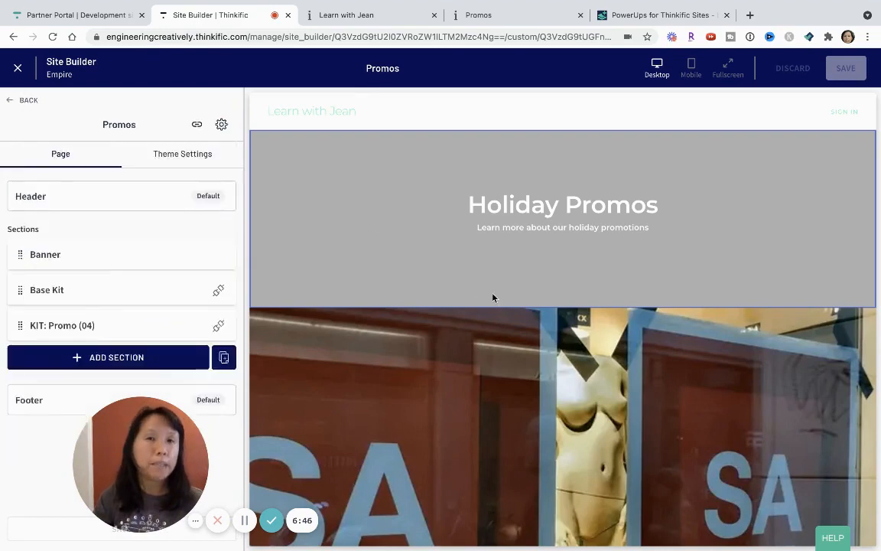
mouse_move(164, 433)
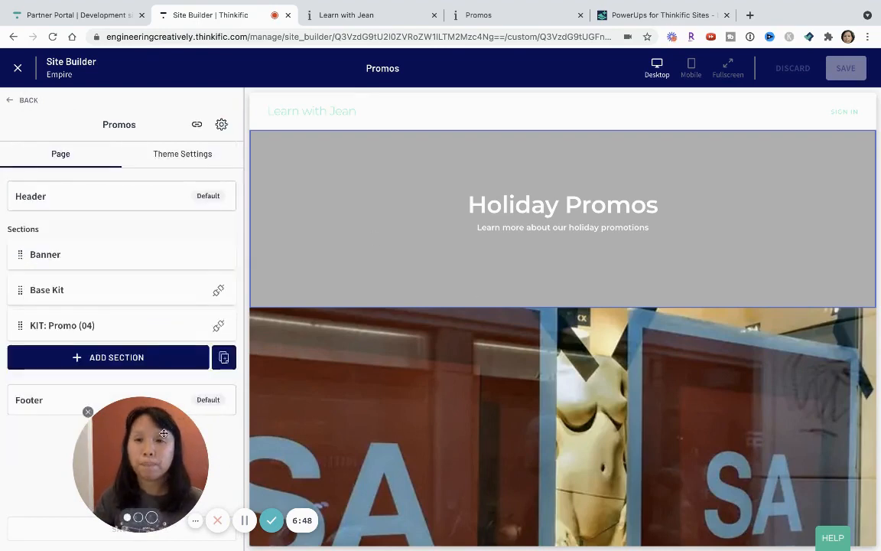
drag(151, 446, 118, 459)
scroll(426, 422, down, 1)
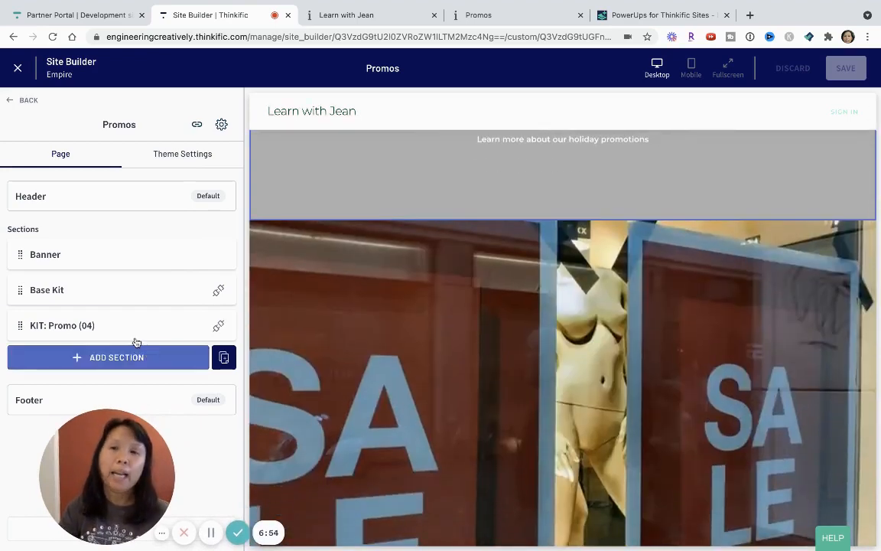
Examine the Base Kit section's settings and the deals slider in the page preview, and return to the section list.
click(92, 296)
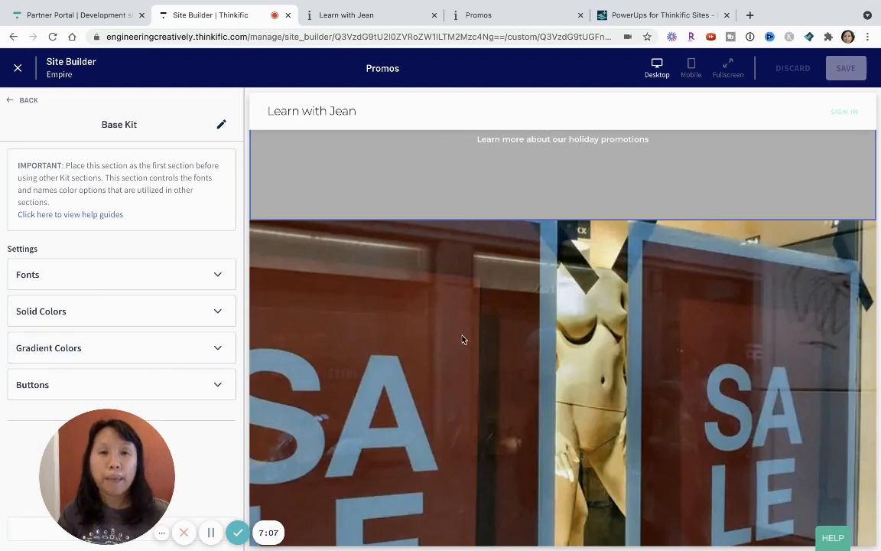
scroll(461, 339, down, 5)
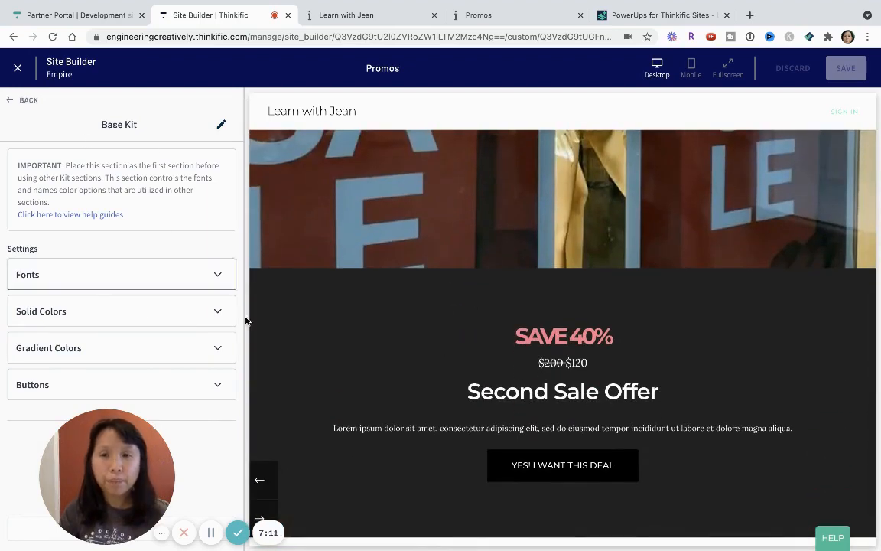
scroll(506, 306, up, 5)
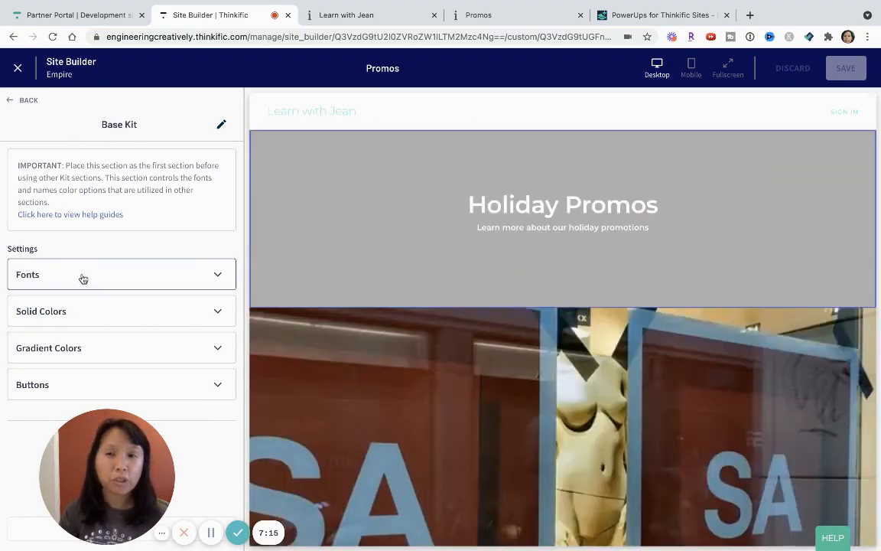
click(24, 102)
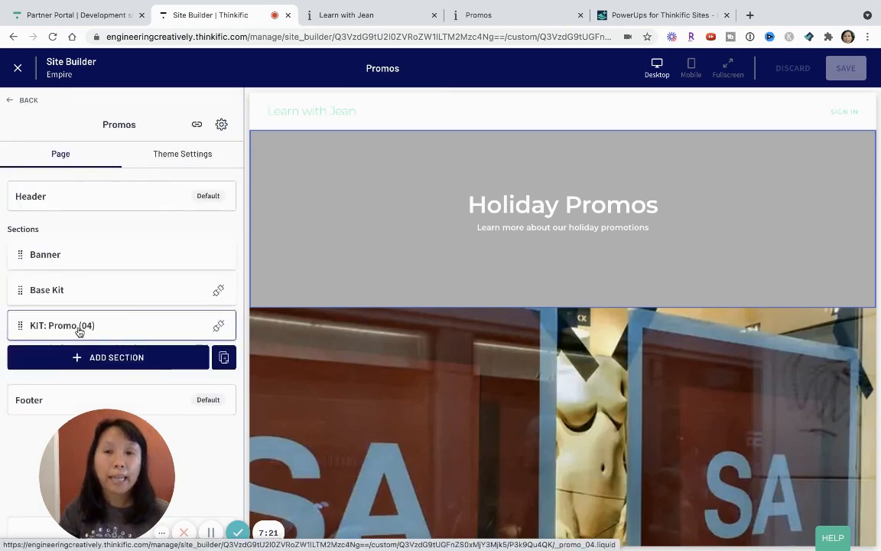
Search the new-section library for "kit", examine the Promo Kit sections offered, and close the library without adding one.
click(82, 360)
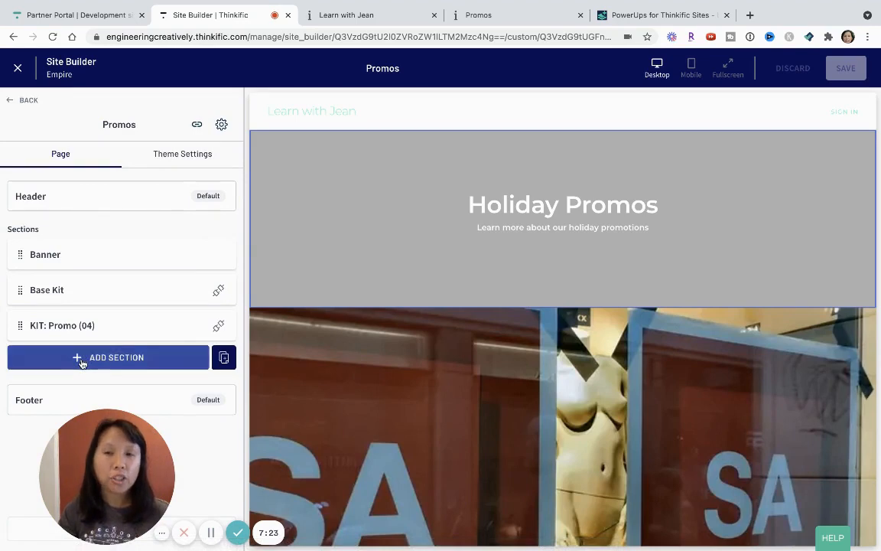
click(340, 149)
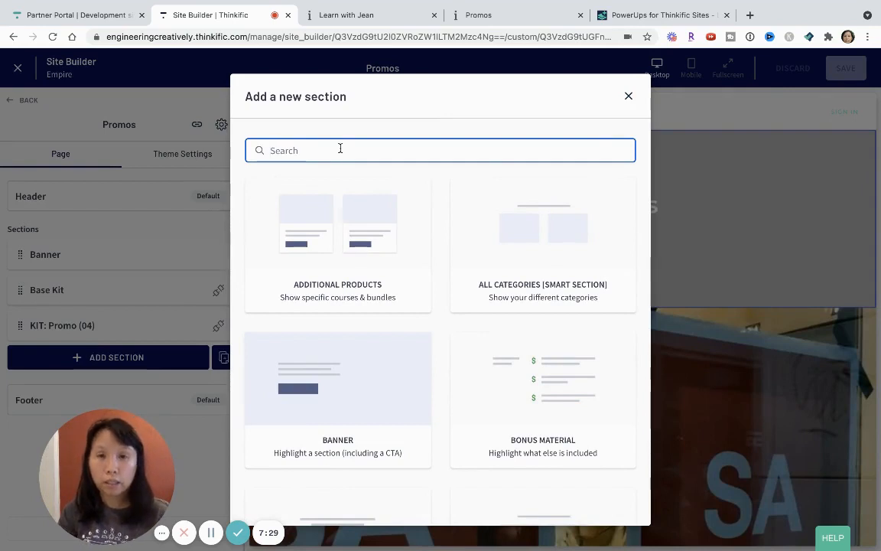
text(kit)
scroll(463, 348, down, 2)
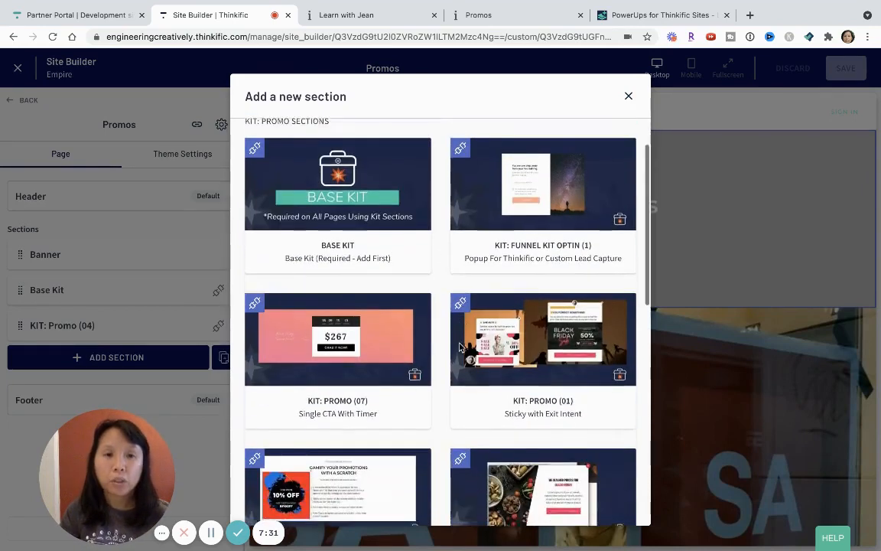
scroll(469, 349, down, 5)
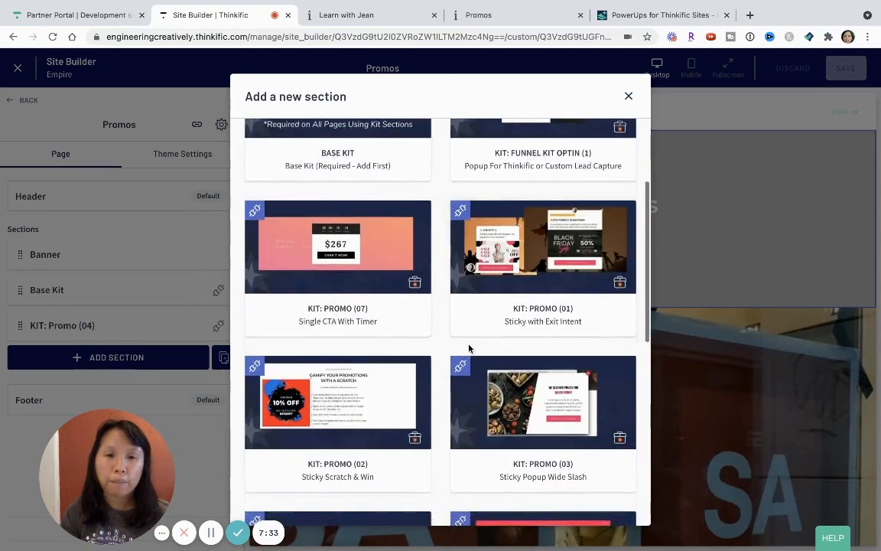
scroll(469, 348, down, 4)
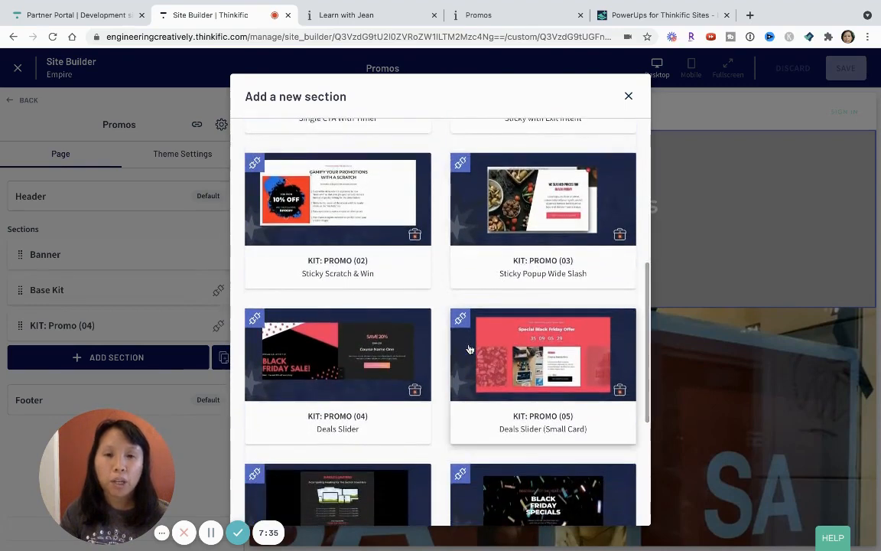
scroll(468, 350, down, 2)
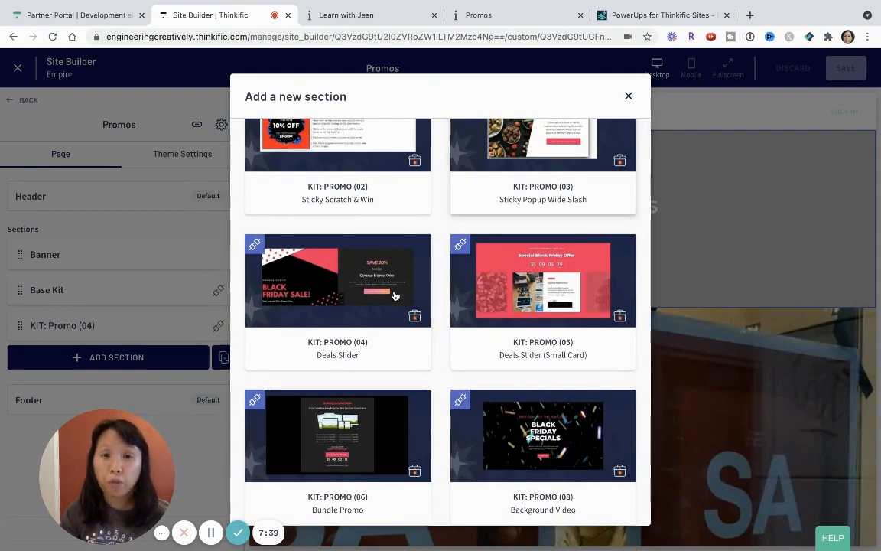
scroll(560, 324, down, 3)
scroll(562, 322, down, 2)
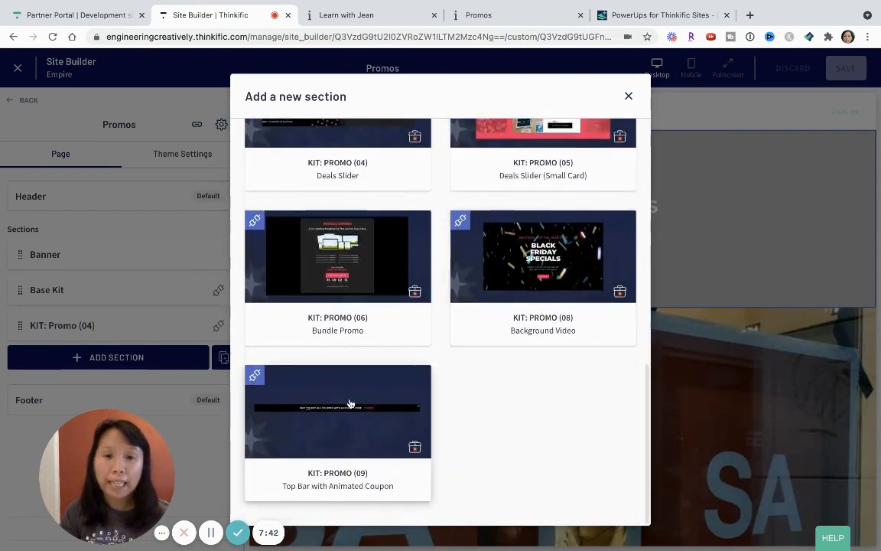
click(626, 96)
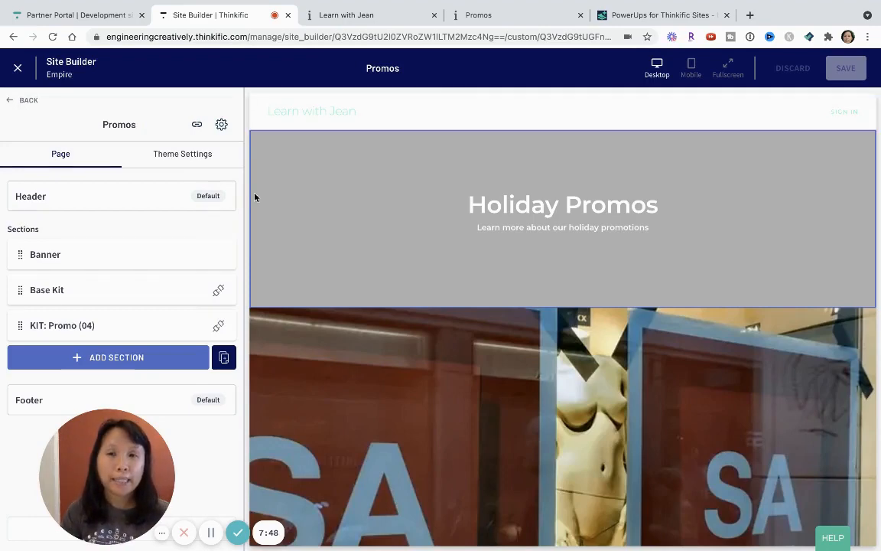
Open the KIT: Promo (04) deals slider section and examine its image settings alongside the page preview.
click(108, 333)
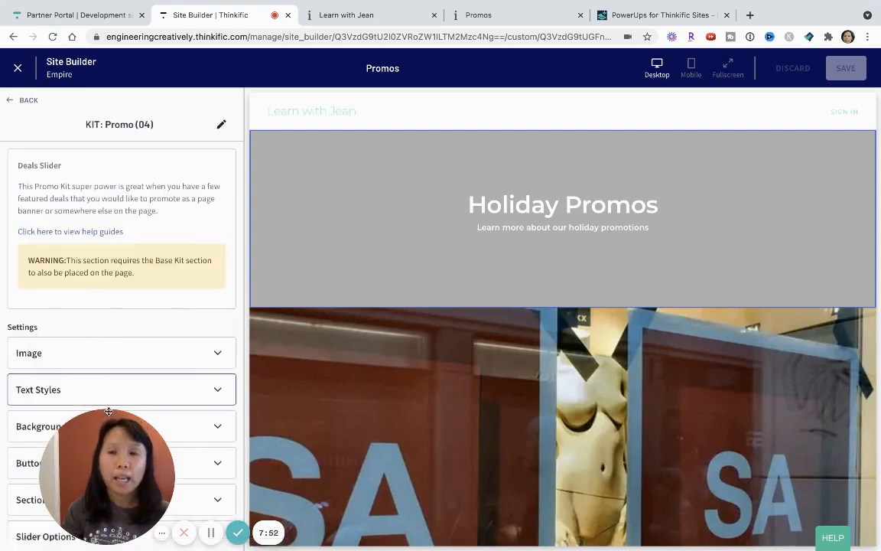
drag(122, 451, 475, 401)
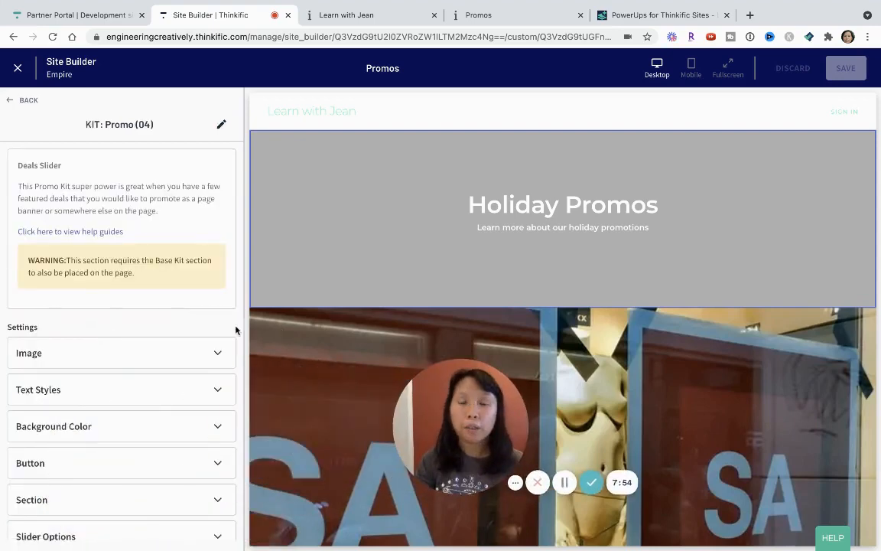
scroll(177, 338, down, 1)
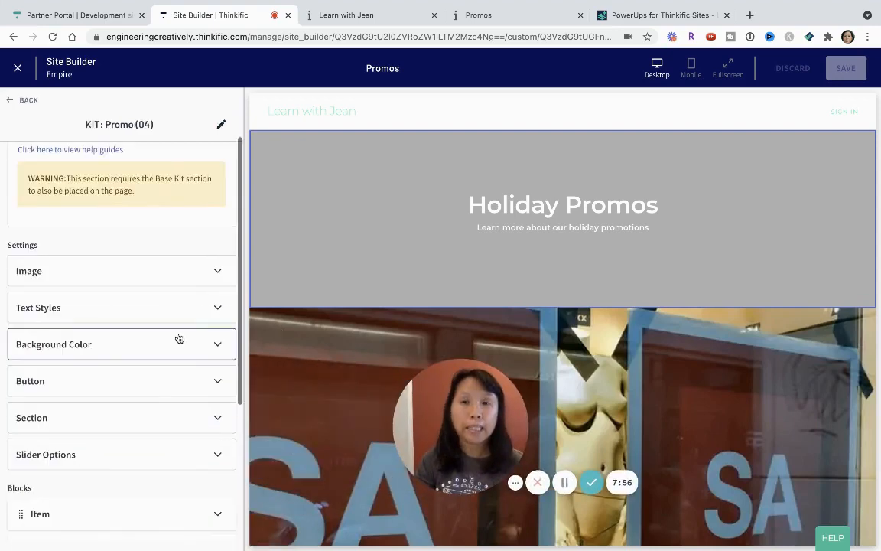
click(139, 276)
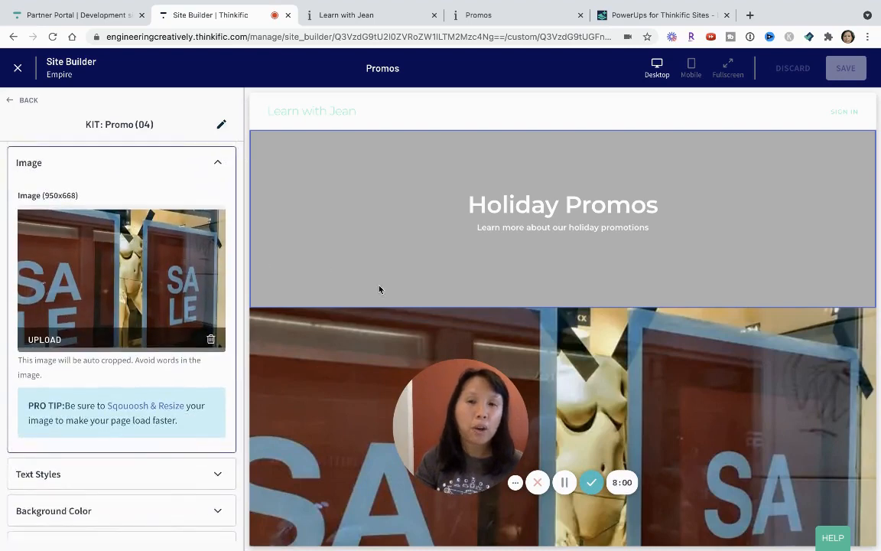
scroll(380, 289, down, 5)
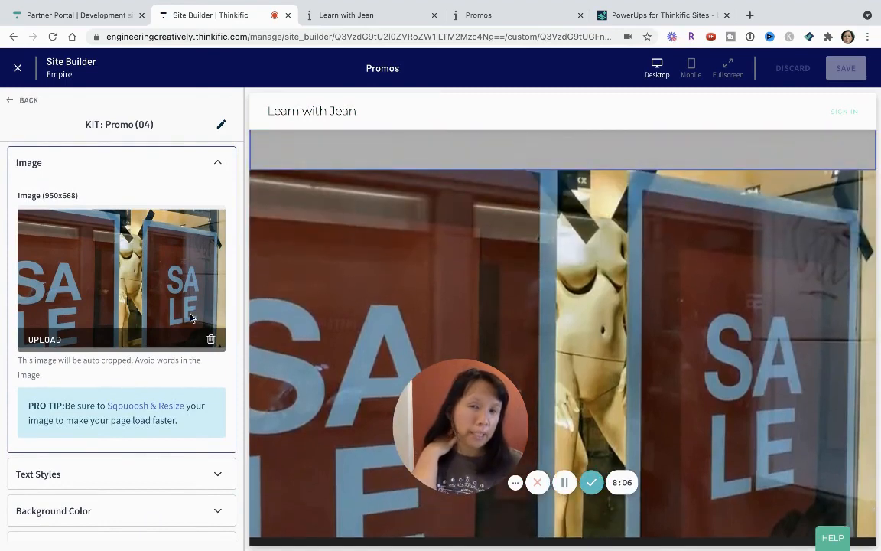
scroll(163, 277, down, 1)
scroll(161, 277, down, 2)
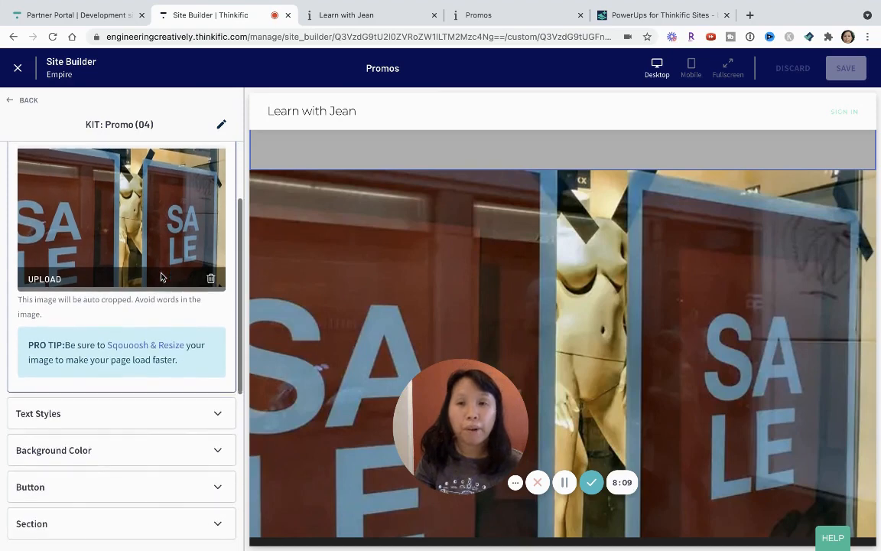
View the upload sources for the slider image, close them without uploading, and examine the slider's offers in the preview.
click(43, 270)
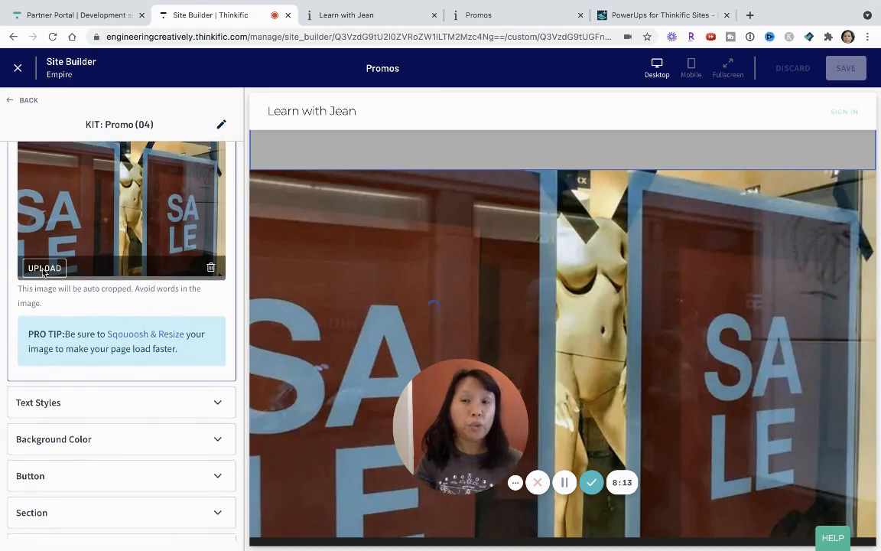
mouse_move(230, 184)
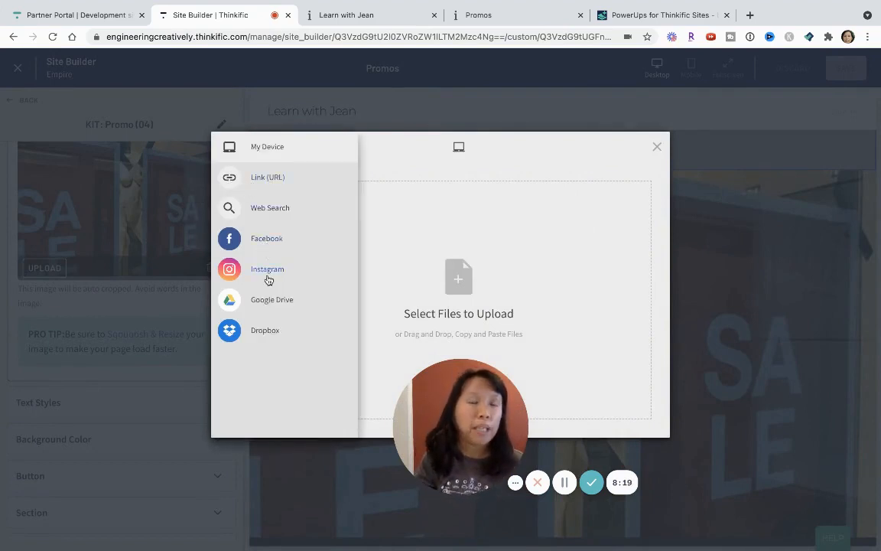
click(658, 148)
scroll(686, 344, down, 2)
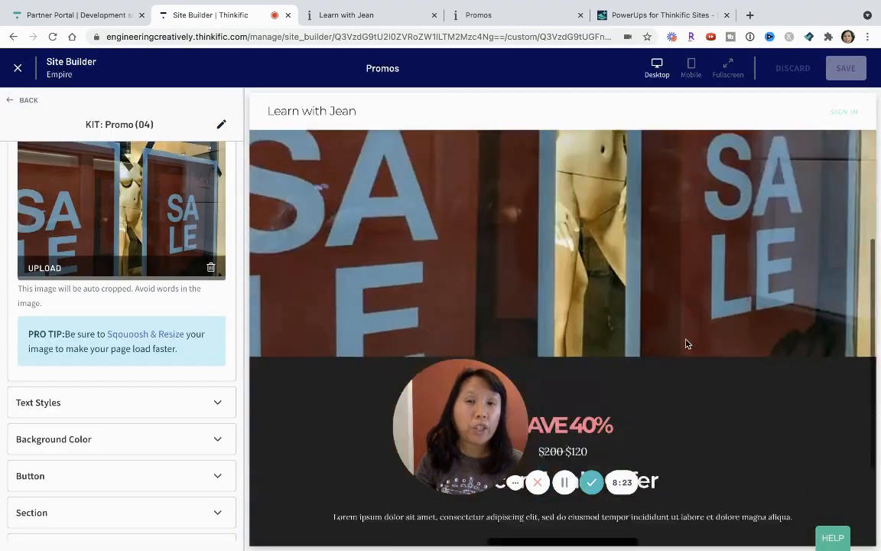
scroll(686, 345, down, 1)
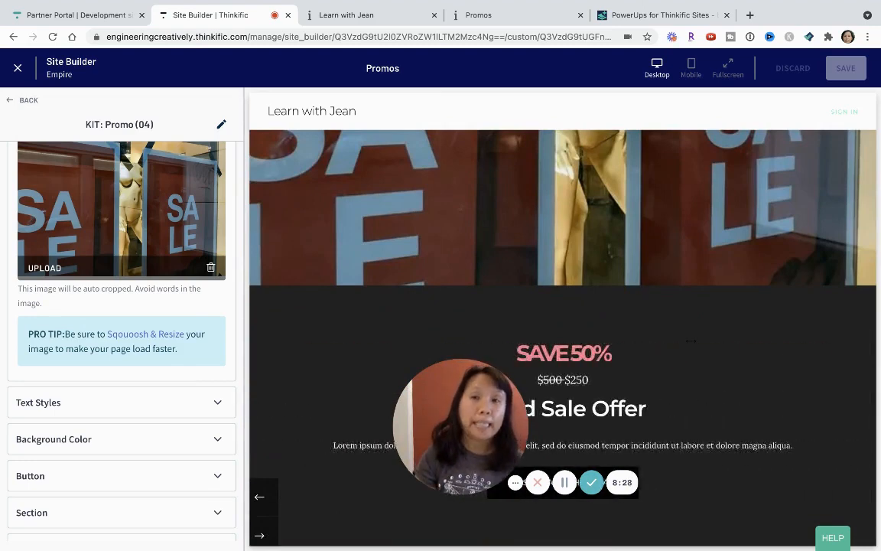
Expand the first item block of the KIT: Promo (04) section to show its offer fields.
scroll(174, 339, down, 2)
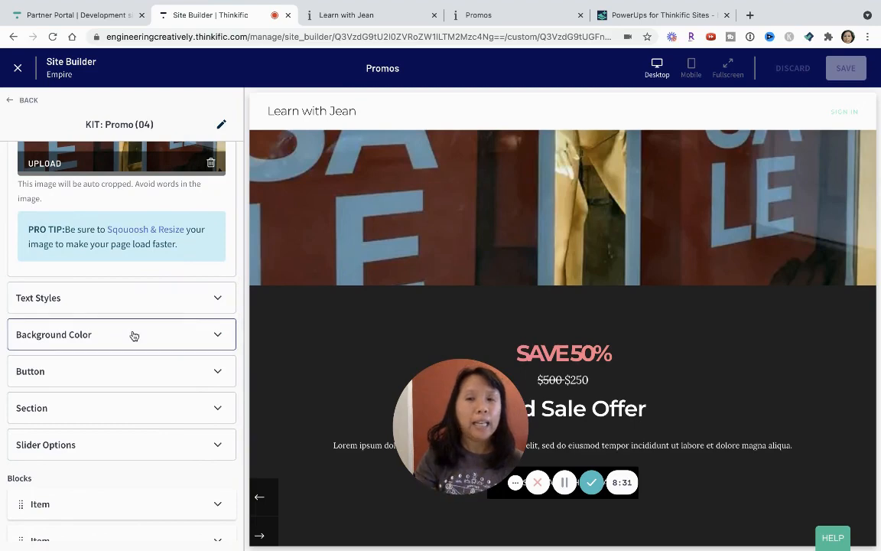
scroll(134, 336, down, 2)
scroll(134, 336, down, 2)
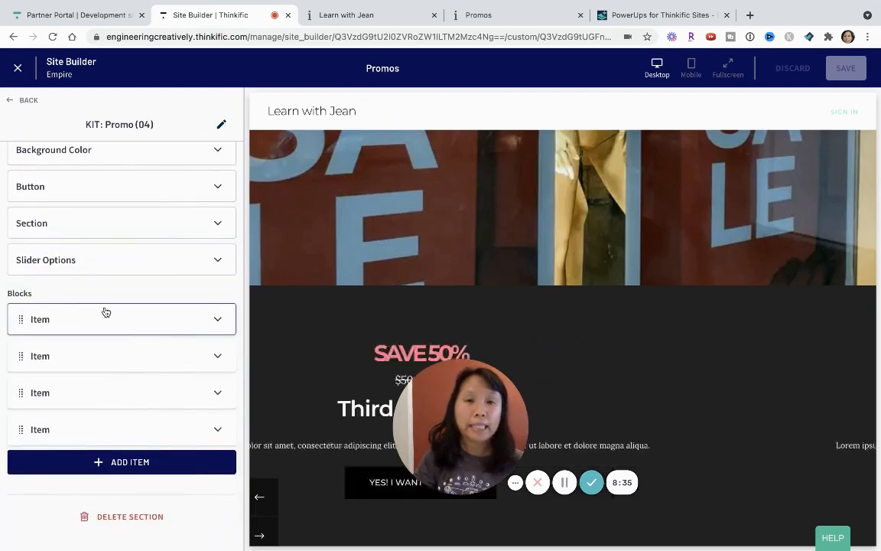
click(106, 310)
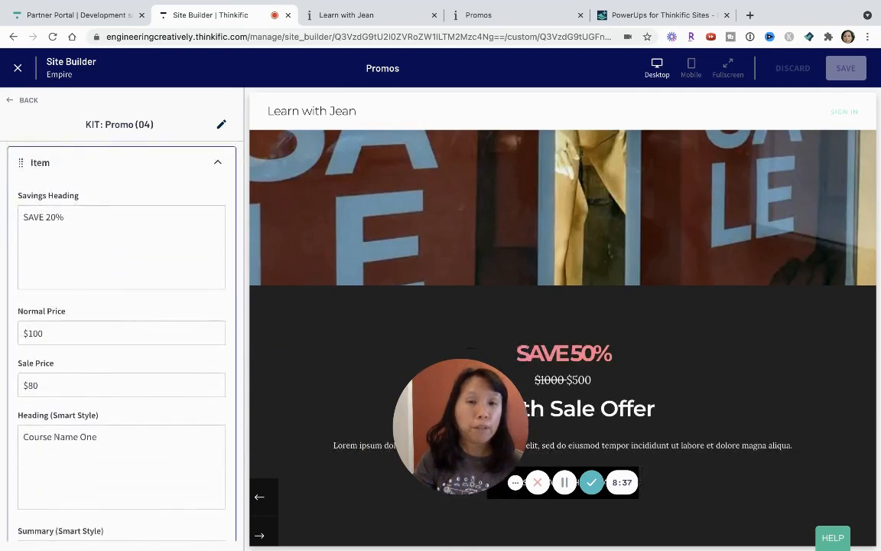
drag(478, 437, 229, 489)
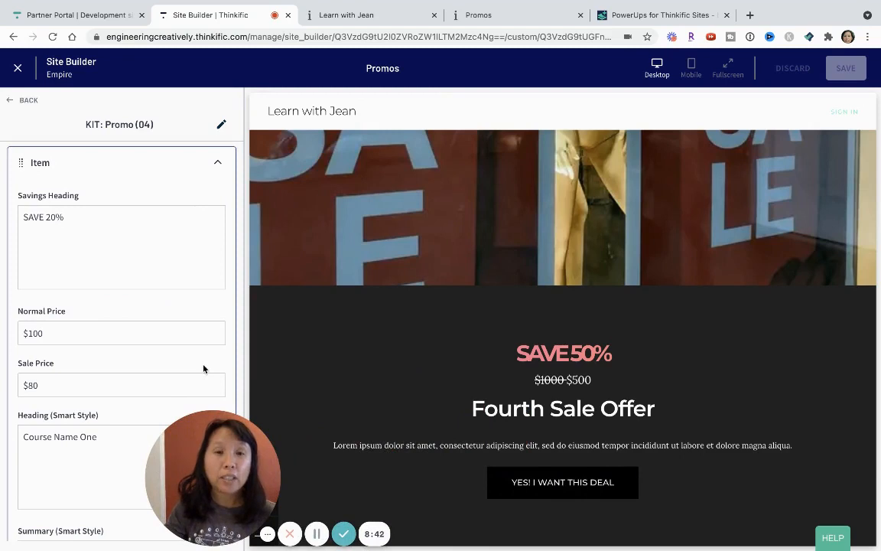
Replace the first item's savings heading with "Free Coaching Call with Every Sale".
scroll(175, 256, up, 1)
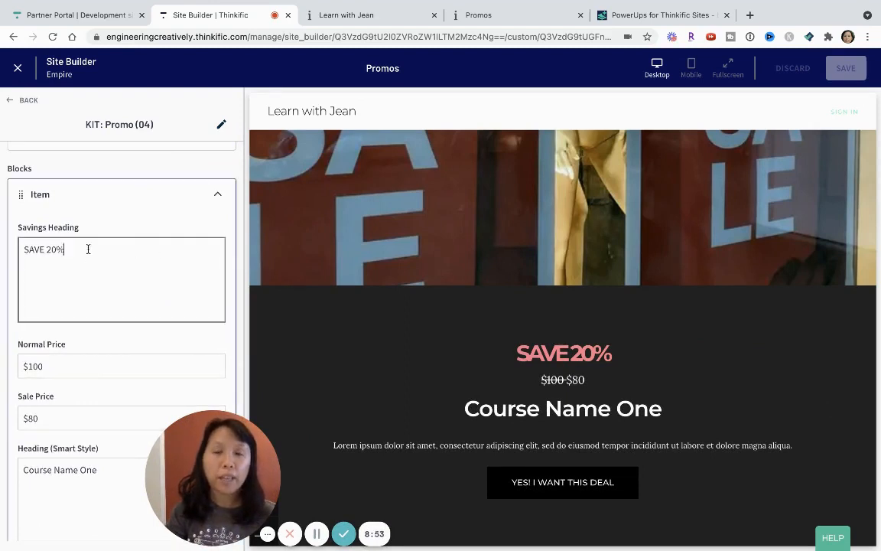
drag(87, 248, 0, 249)
text(Fr)
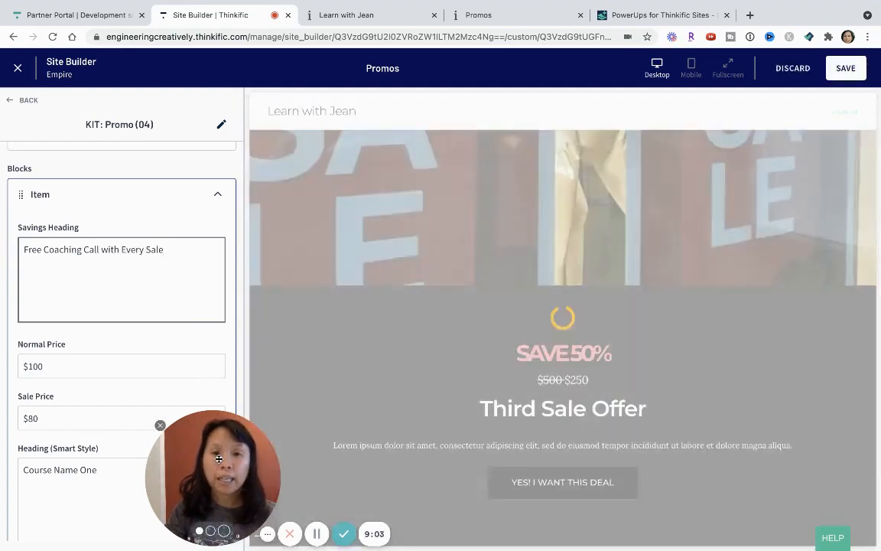
drag(218, 459, 367, 458)
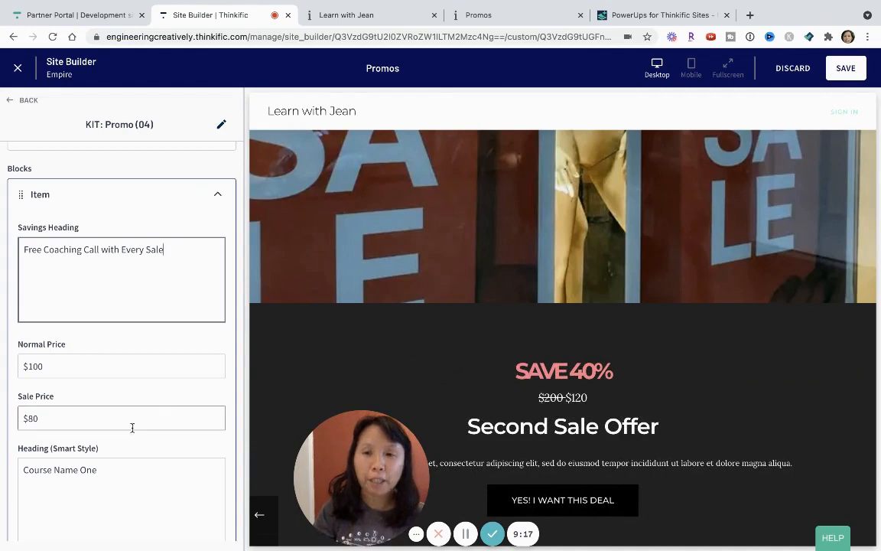
Set the first item's normal price to $200.
click(93, 366)
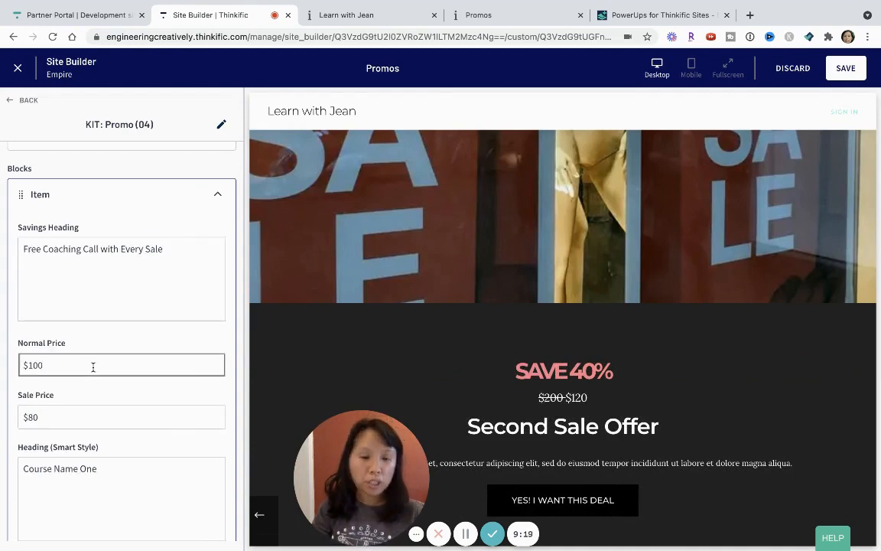
key(BackSpace)
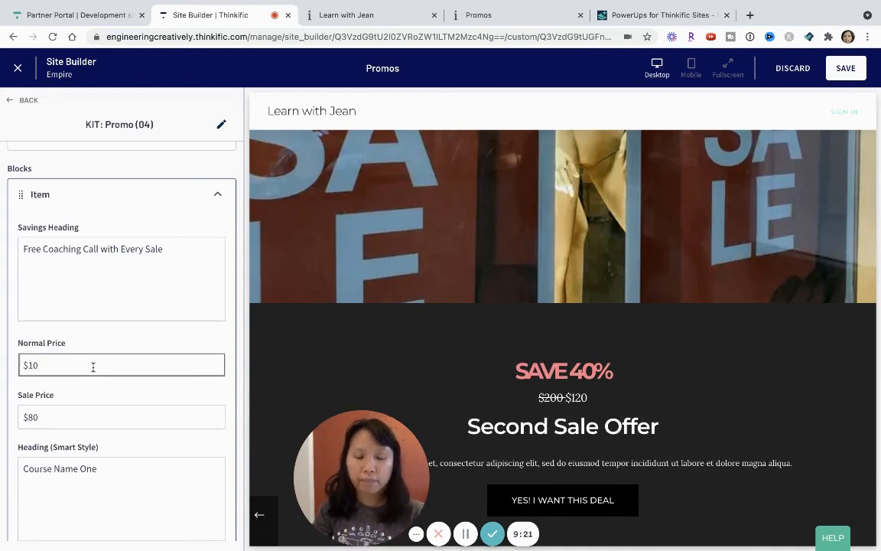
key(BackSpace)
key(BackSpace)
text(200)
click(47, 418)
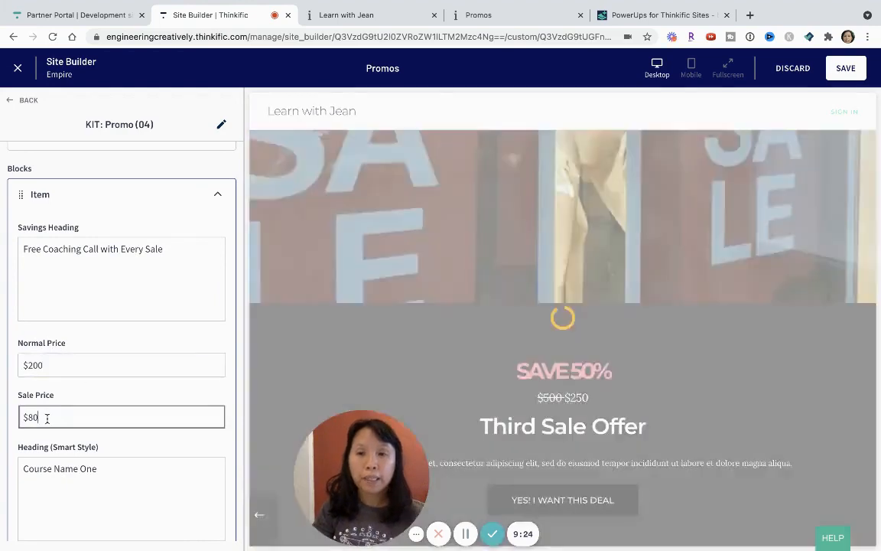
key(shift+Tab)
key(BackSpace)
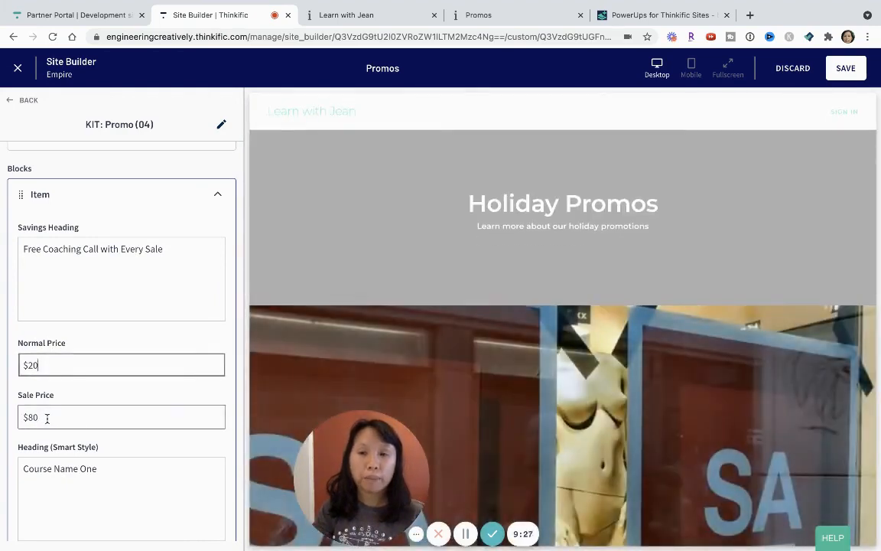
text(0)
Set the first item's sale price to $100.
click(46, 418)
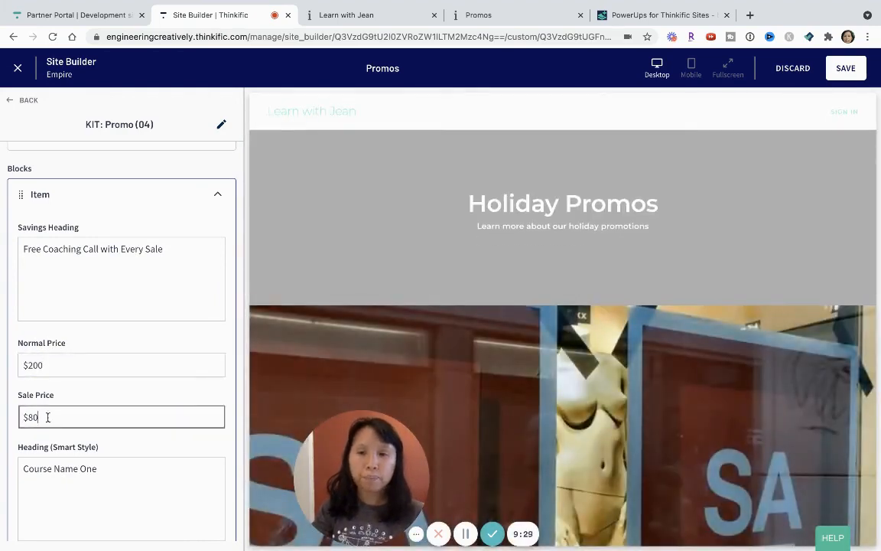
key(BackSpace)
key(BackSpace)
text(100)
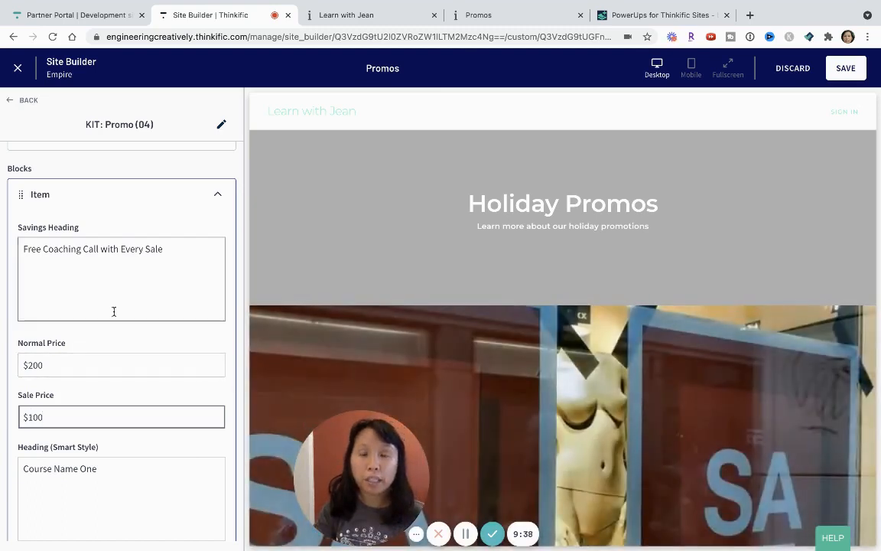
Set the first item's sale price to $0, including the dollar sign.
drag(65, 415, 21, 416)
text(0)
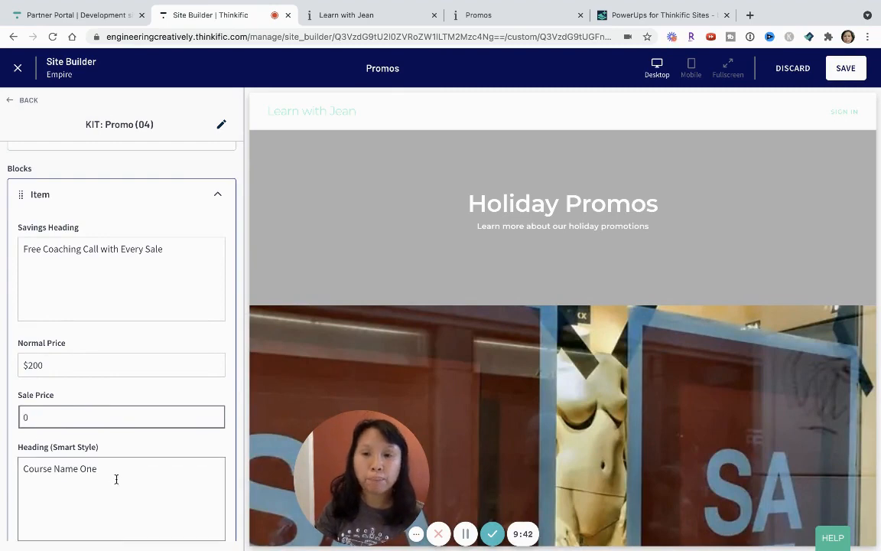
click(21, 416)
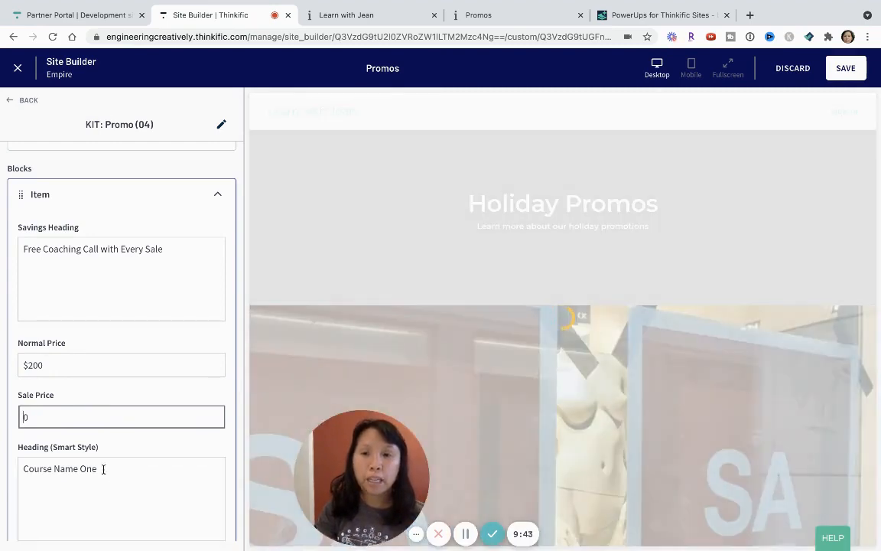
text($)
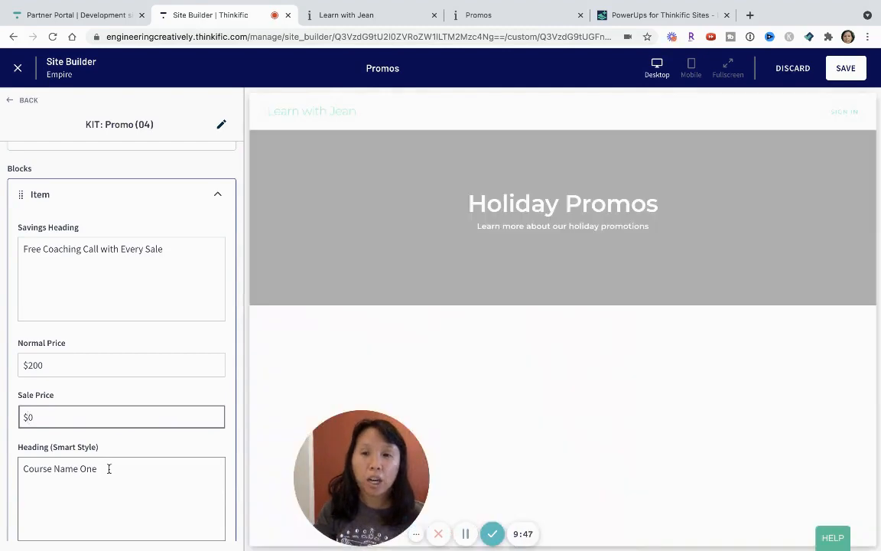
Replace the first item's Smart Style heading with "Limited Time Special!".
drag(109, 468, 4, 464)
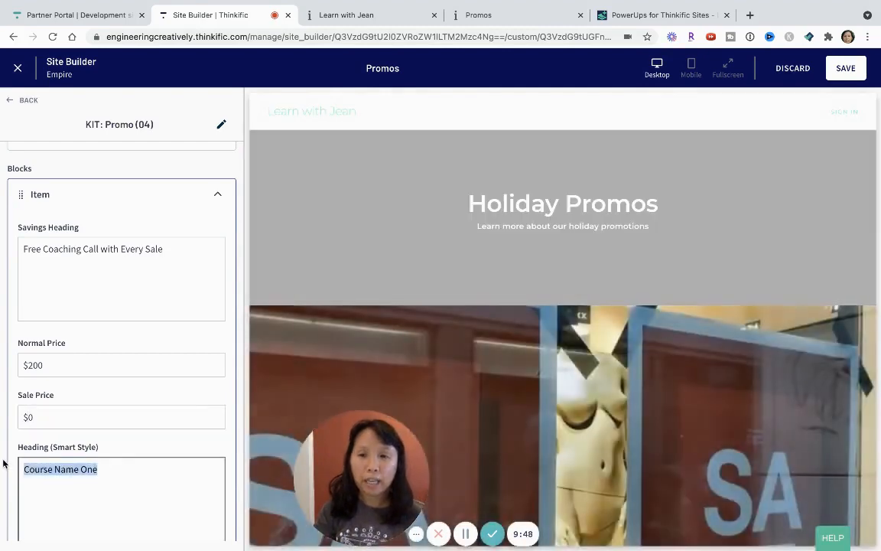
text(Limited )
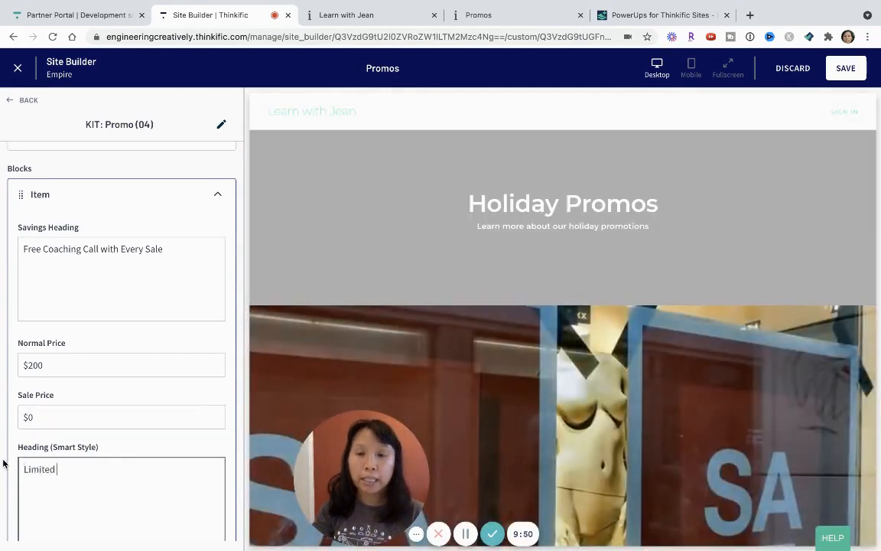
text(Time Special!)
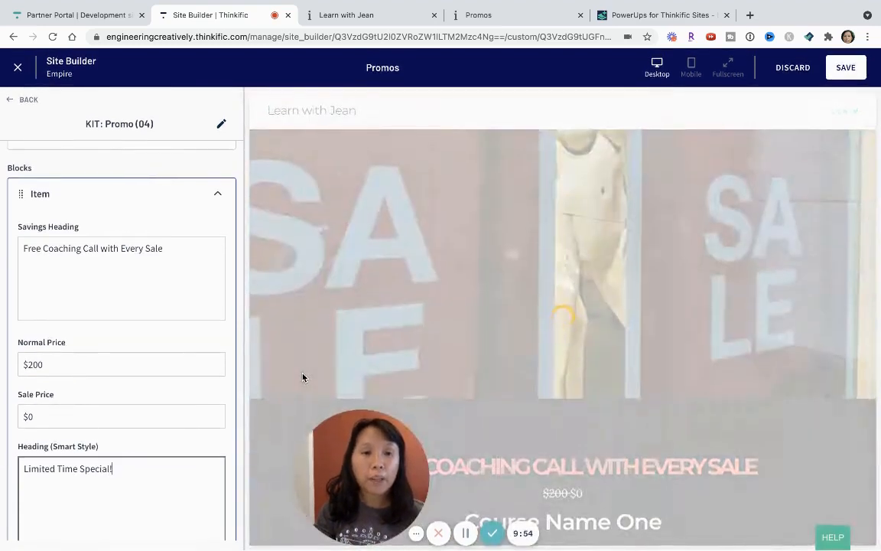
drag(378, 471, 219, 451)
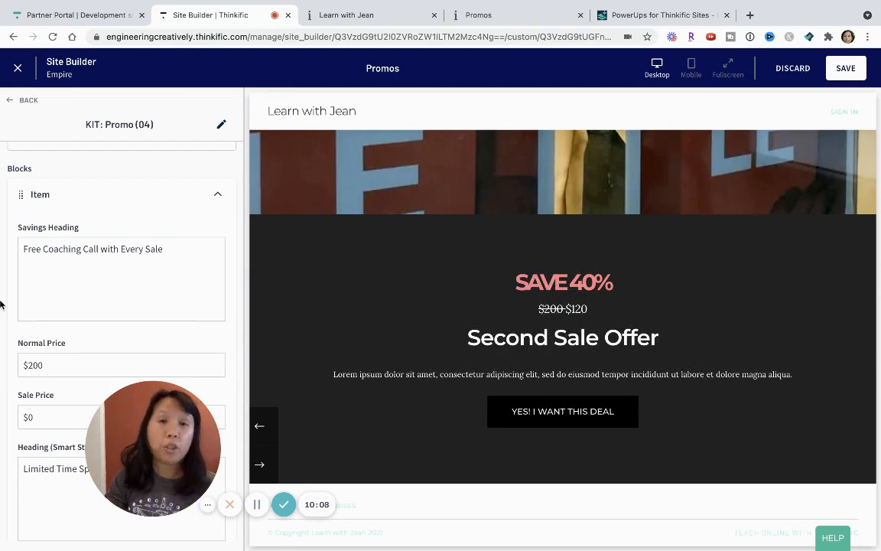
mouse_move(159, 419)
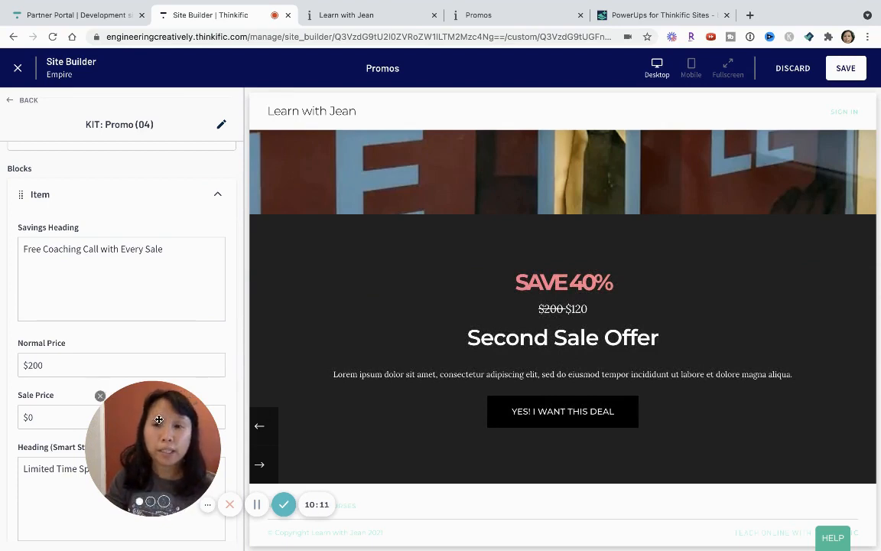
drag(158, 419, 238, 415)
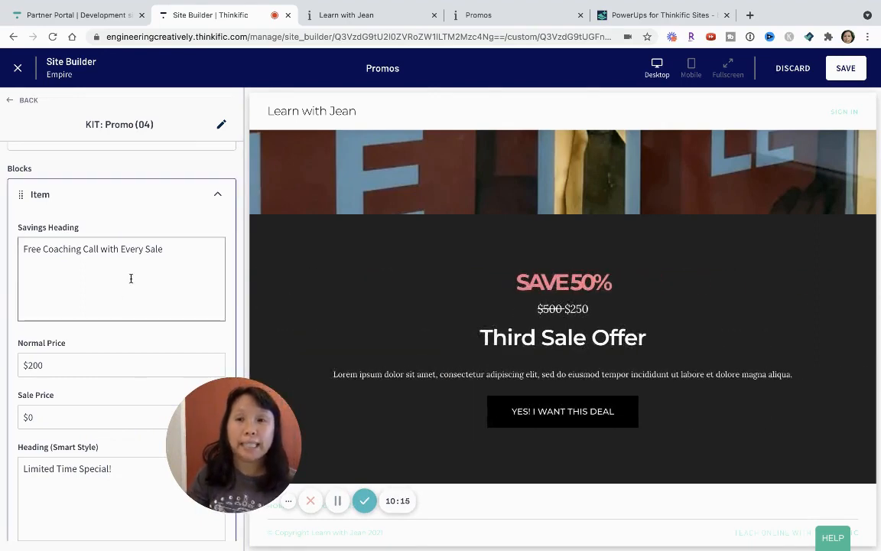
Change the first item's button text to "Yes- sign me up!".
scroll(122, 328, down, 5)
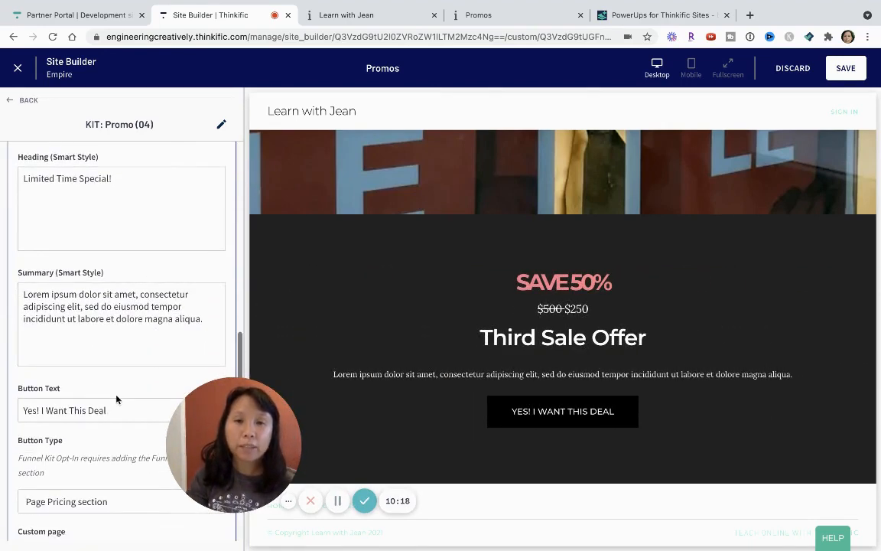
scroll(116, 399, down, 2)
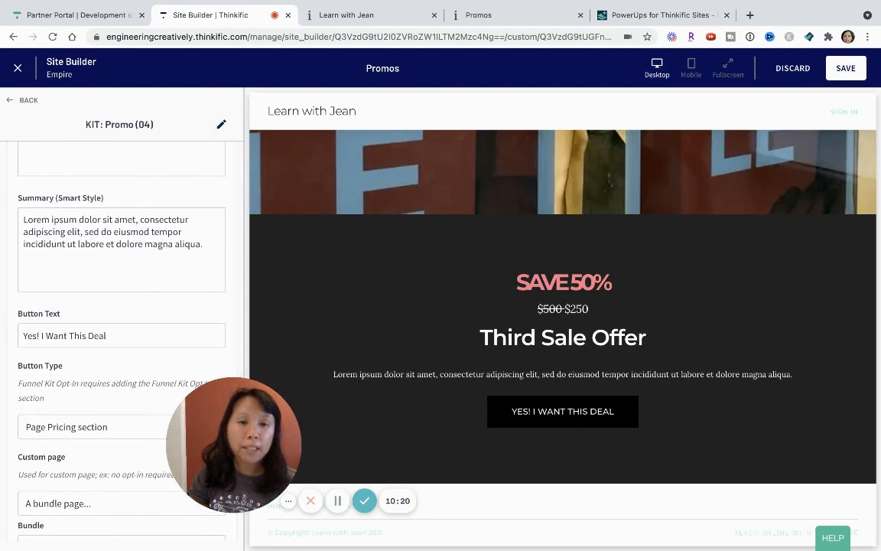
drag(118, 338, 0, 337)
text(Yes-)
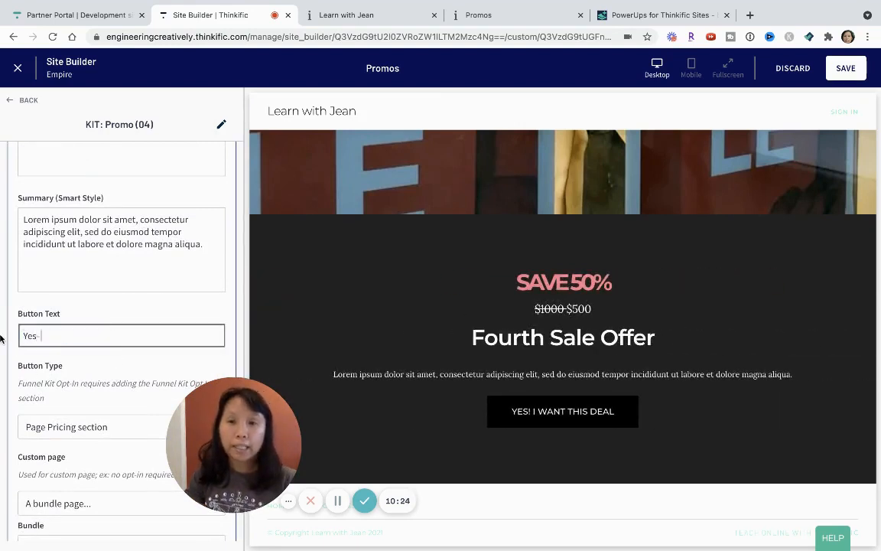
text( sign me up)
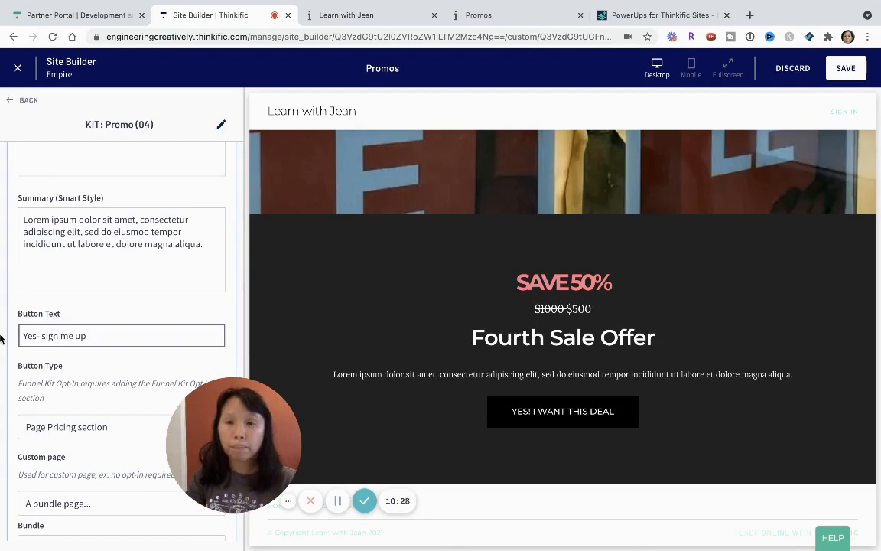
text(!)
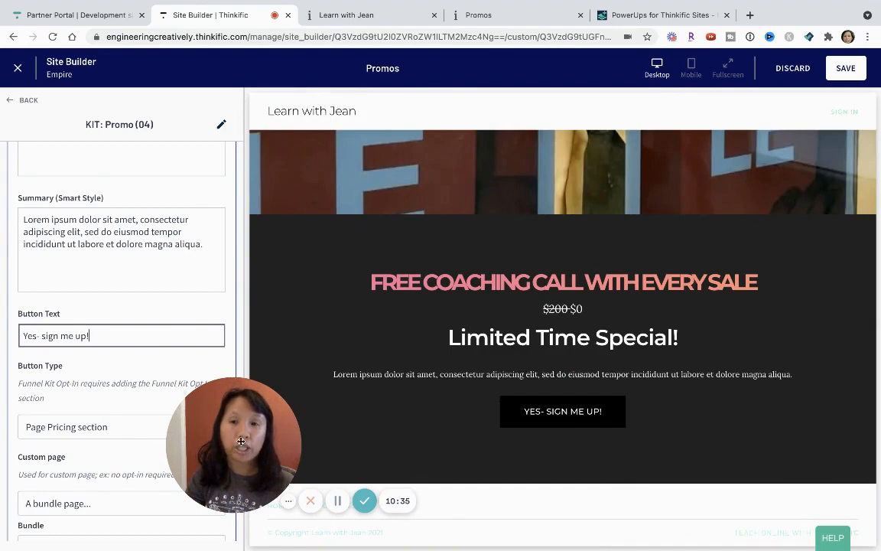
Review the first item's button type, custom page and bundle settings, and save the Promos page.
scroll(133, 338, down, 4)
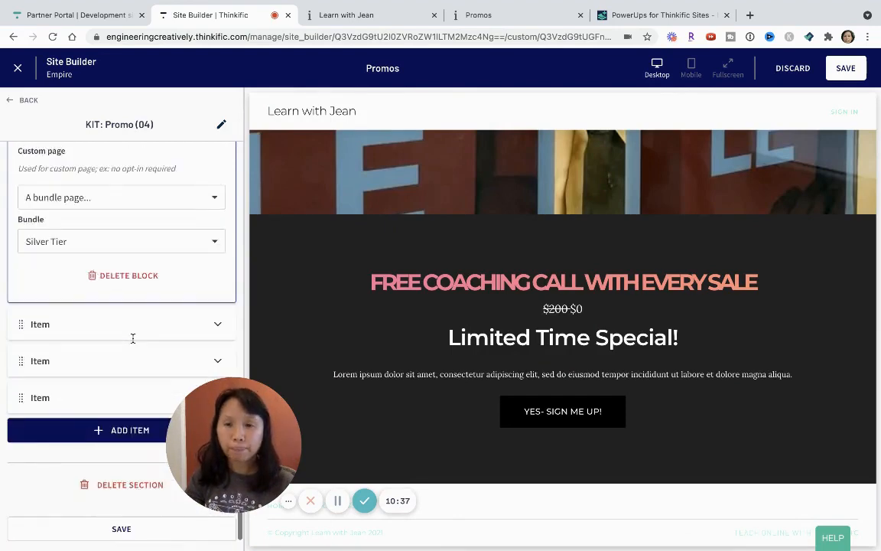
scroll(107, 201, up, 1)
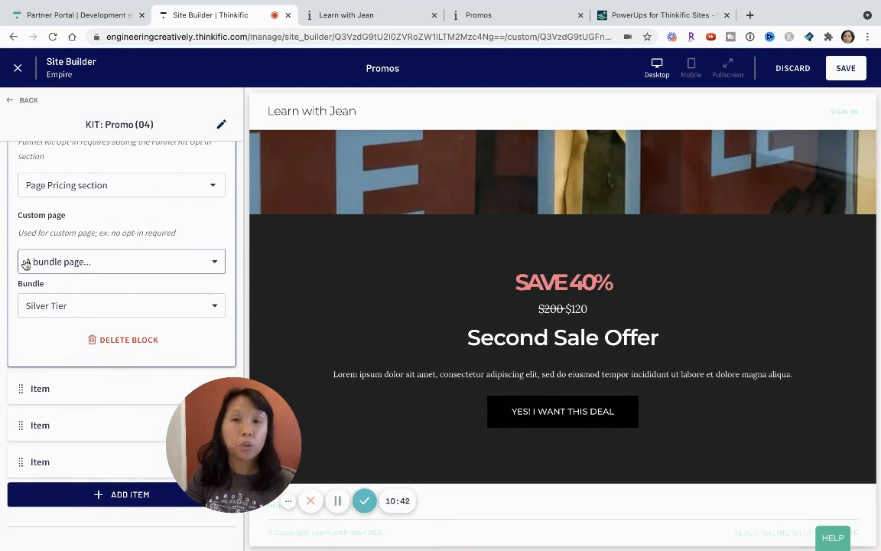
scroll(25, 262, up, 1)
scroll(26, 263, down, 1)
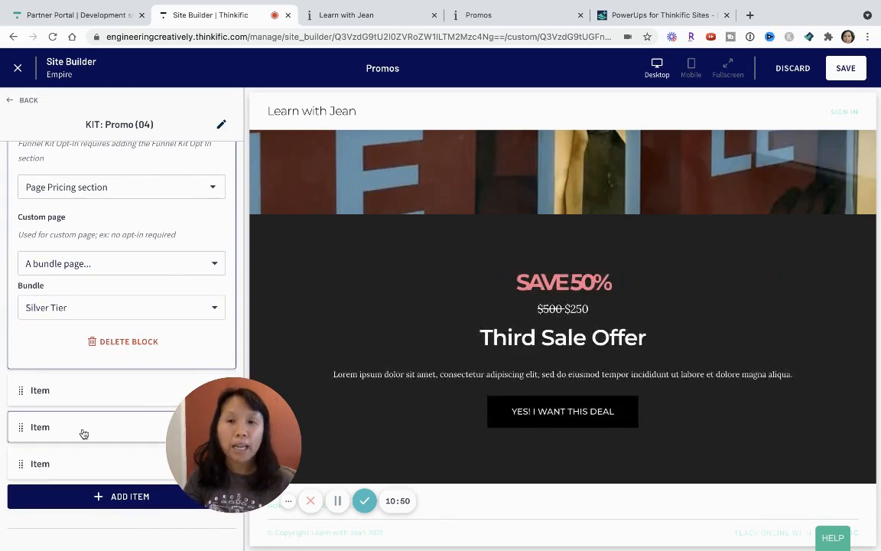
click(848, 69)
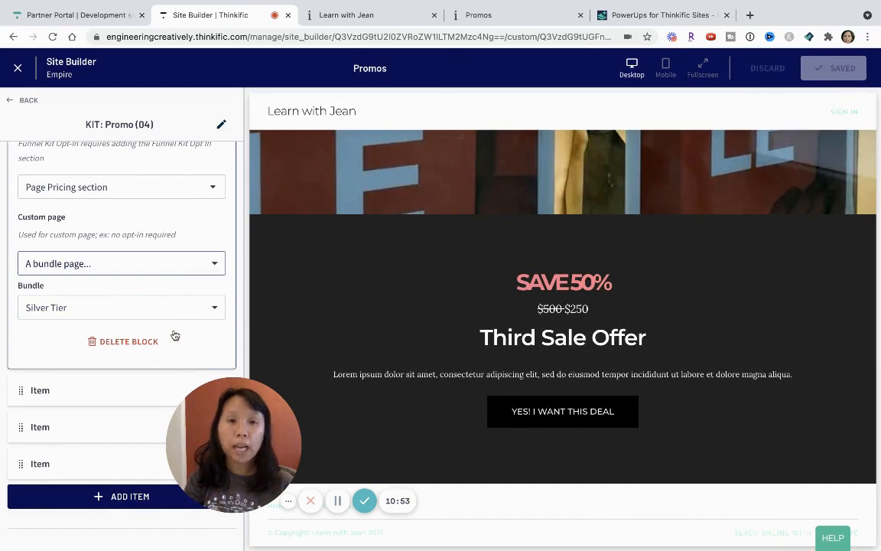
Expand the second item block and examine its prices, heading, summary, button text and button destination settings.
scroll(169, 343, down, 2)
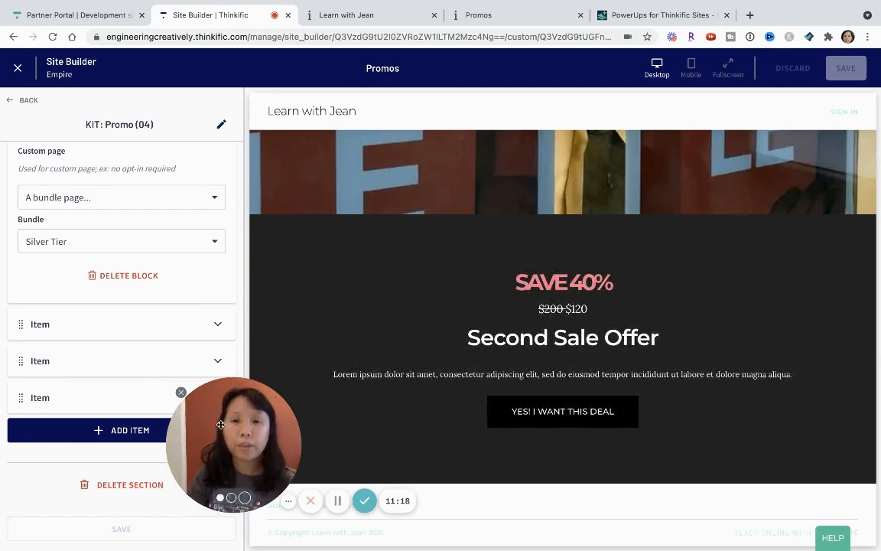
drag(221, 424, 353, 417)
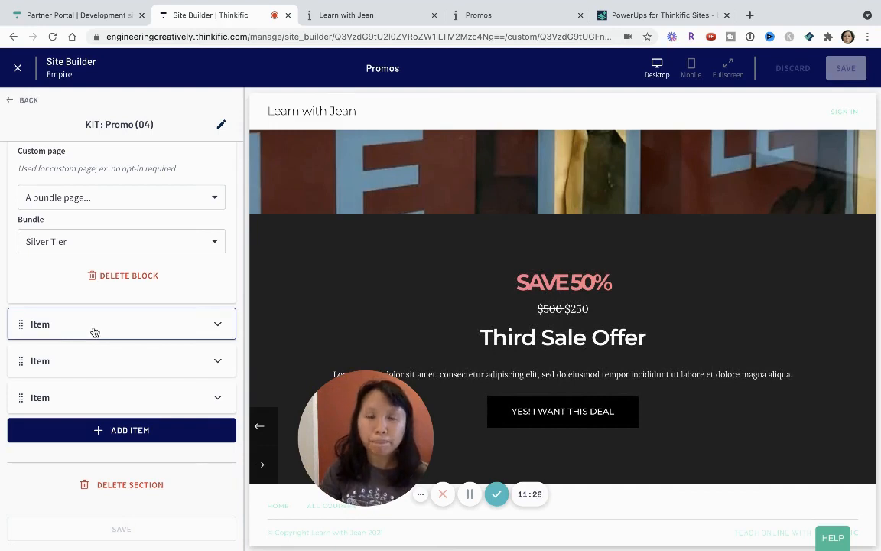
click(94, 332)
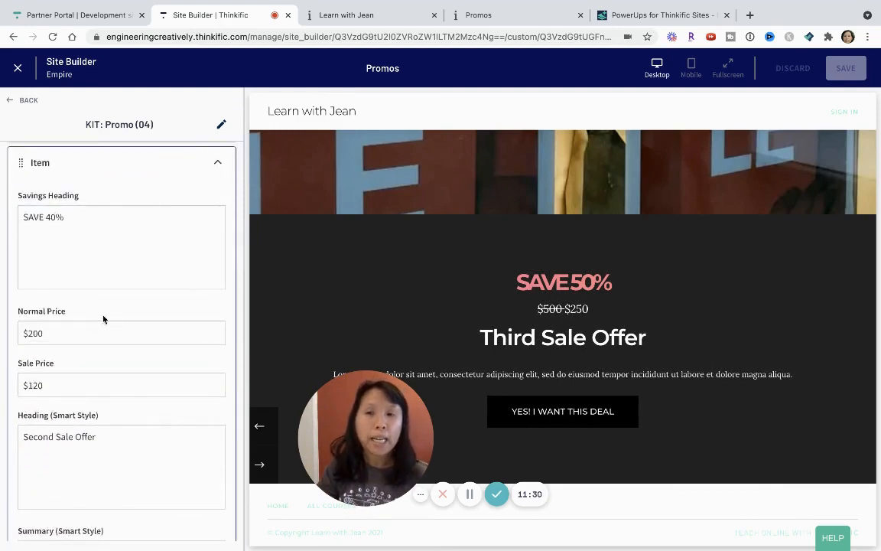
scroll(103, 316, down, 4)
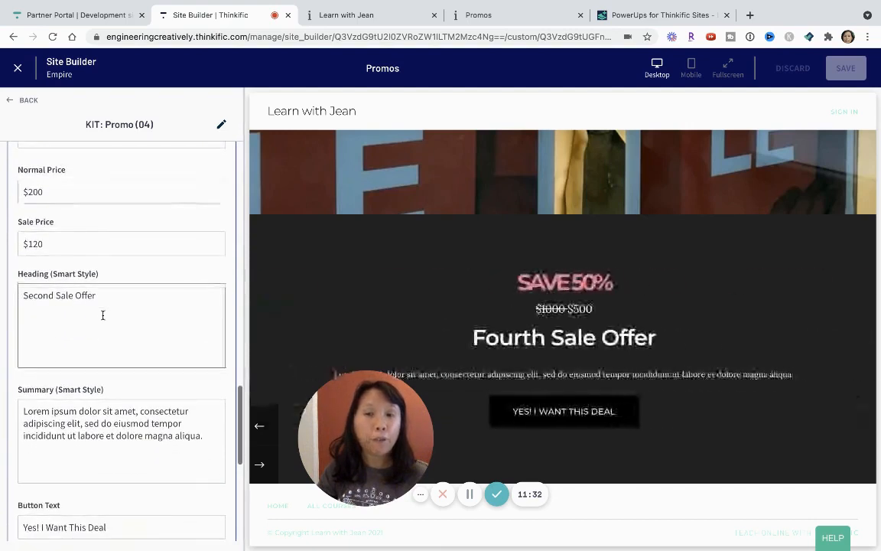
scroll(103, 315, down, 3)
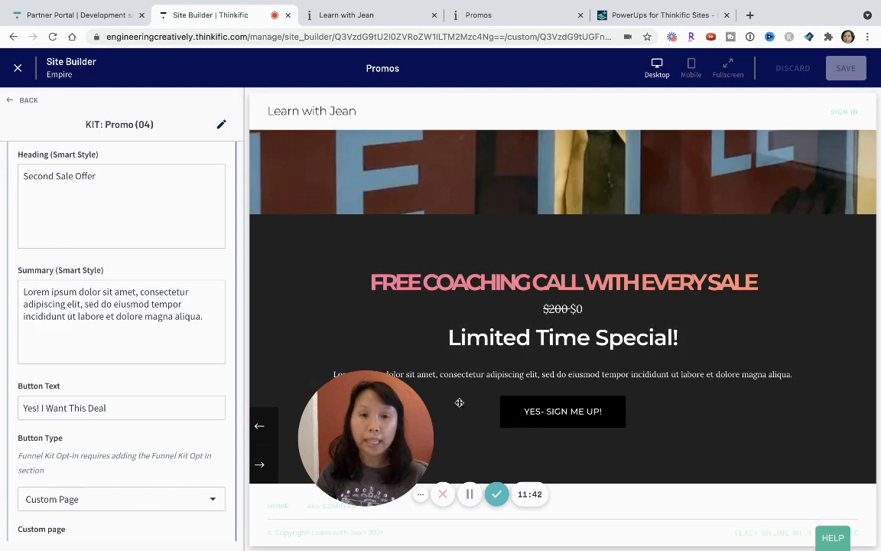
scroll(80, 401, down, 1)
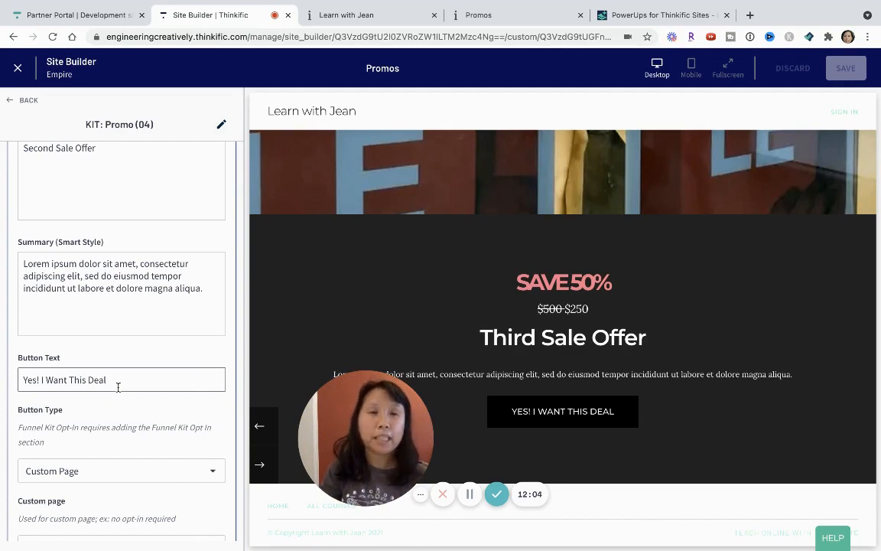
scroll(117, 387, down, 1)
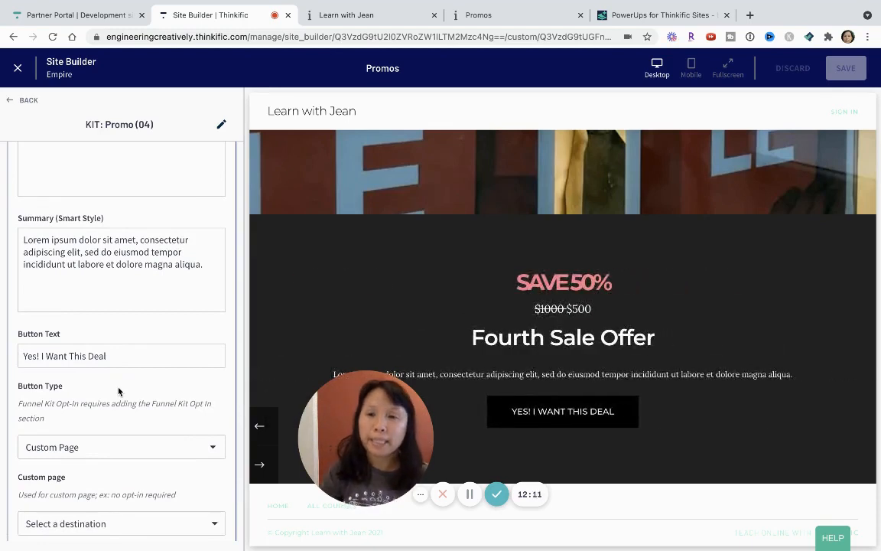
scroll(118, 391, down, 5)
click(103, 244)
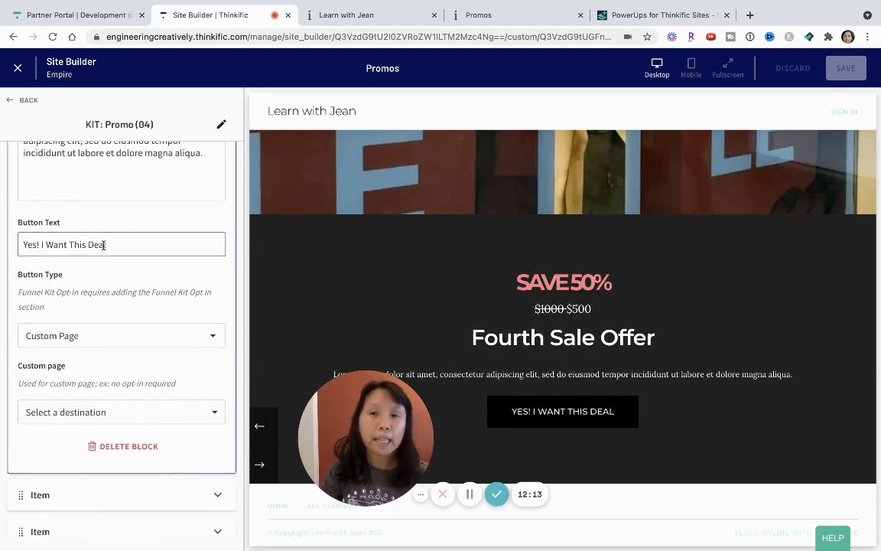
Link the second item's button to the "All About Instructional Design" course page and save the Promos page.
scroll(114, 321, down, 2)
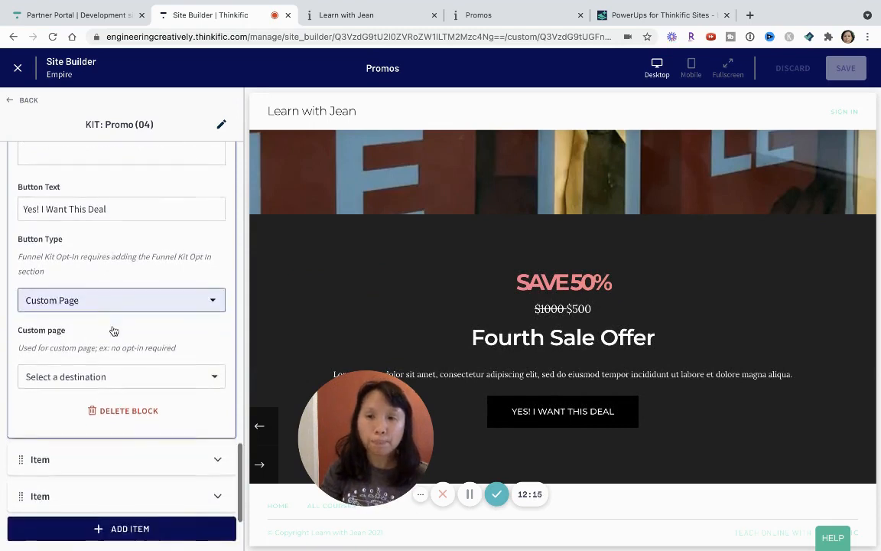
scroll(133, 334, down, 4)
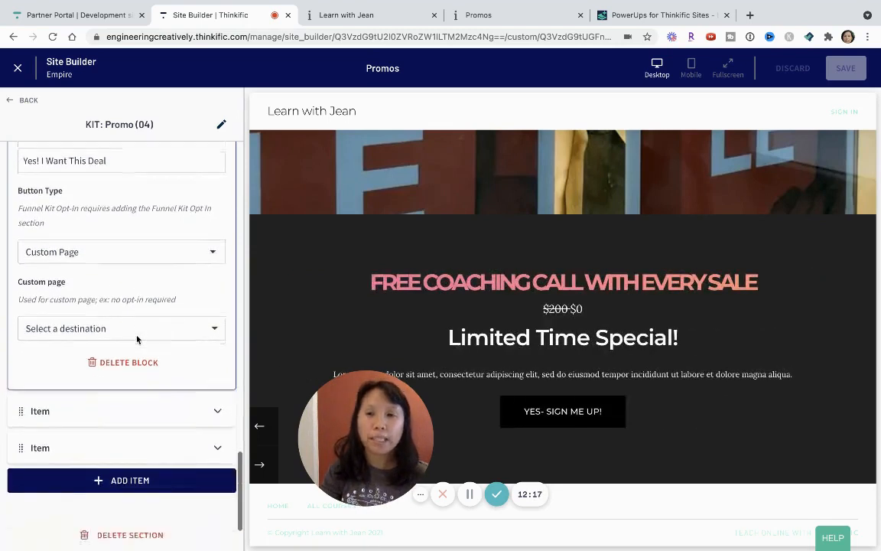
click(137, 312)
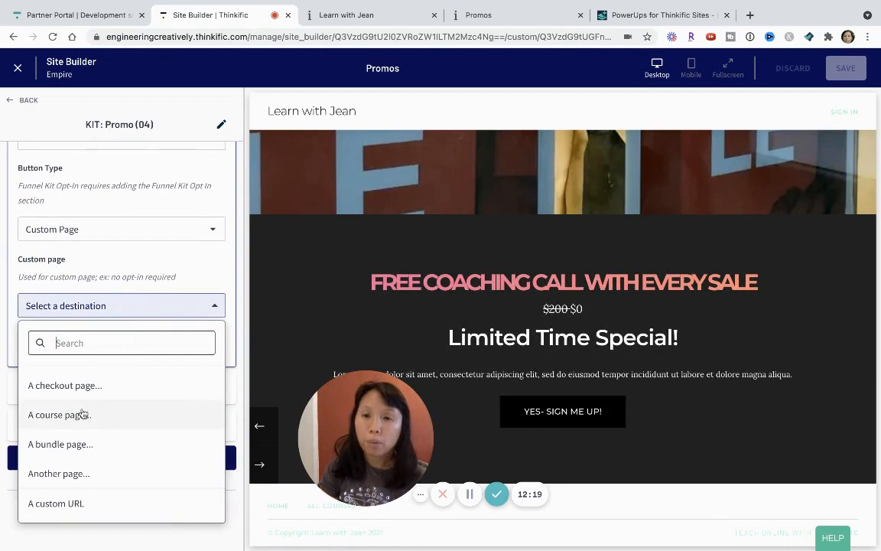
click(82, 414)
click(107, 349)
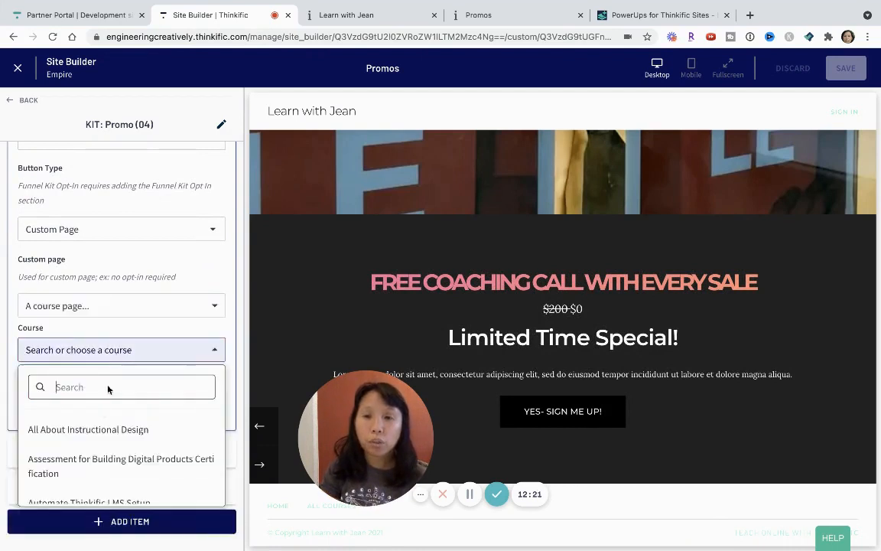
click(95, 427)
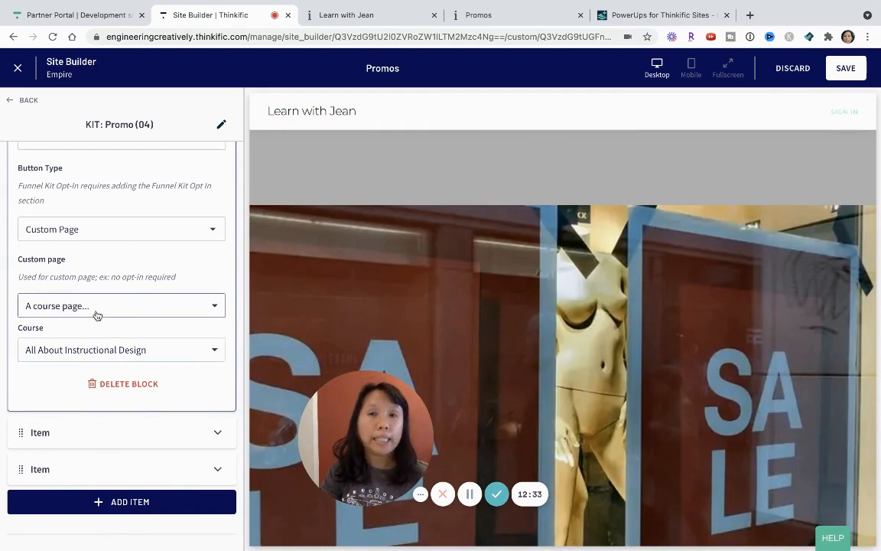
scroll(95, 314, up, 1)
scroll(96, 313, down, 2)
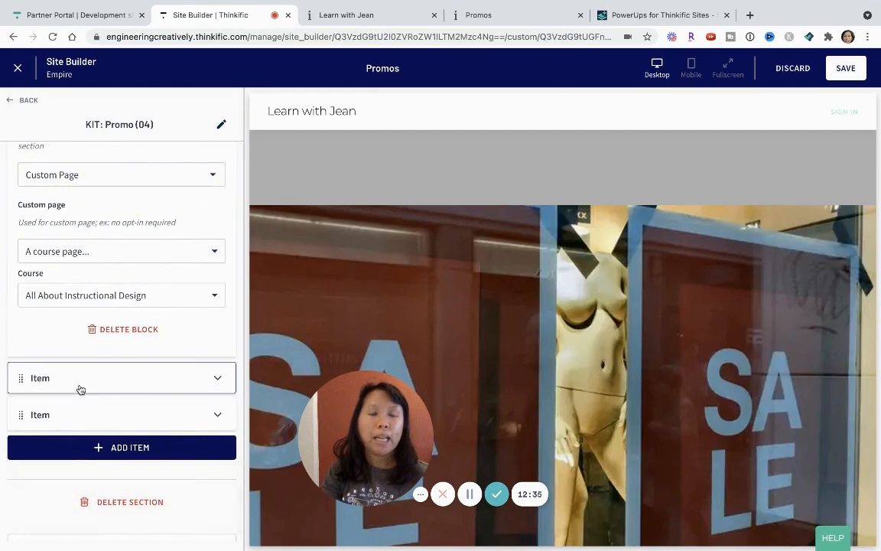
click(845, 69)
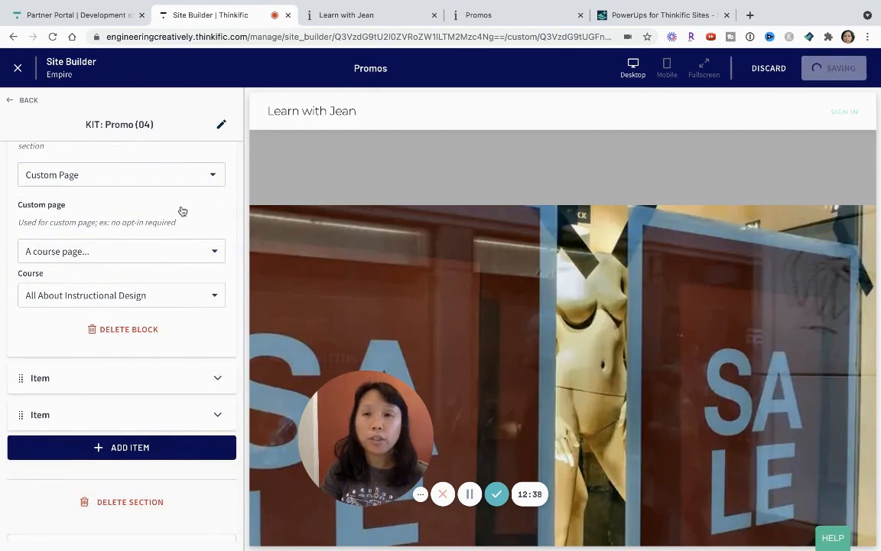
Review the second item's savings heading, prices, Smart Style heading, summary and button settings.
scroll(187, 288, down, 5)
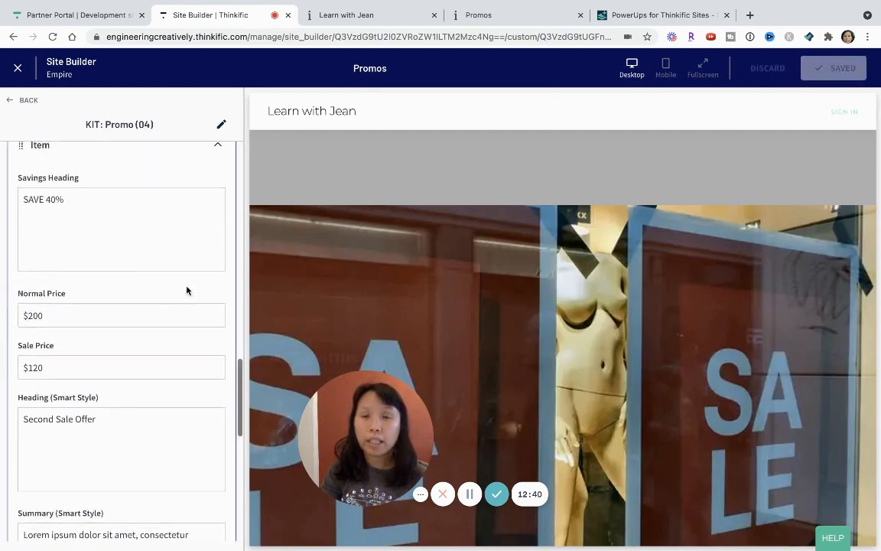
scroll(187, 289, down, 3)
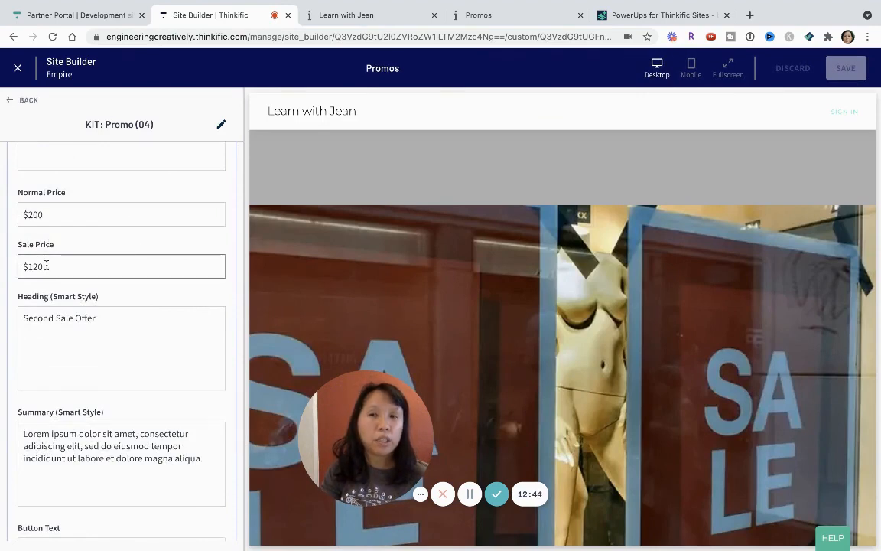
drag(47, 265, 6, 259)
scroll(100, 459, down, 3)
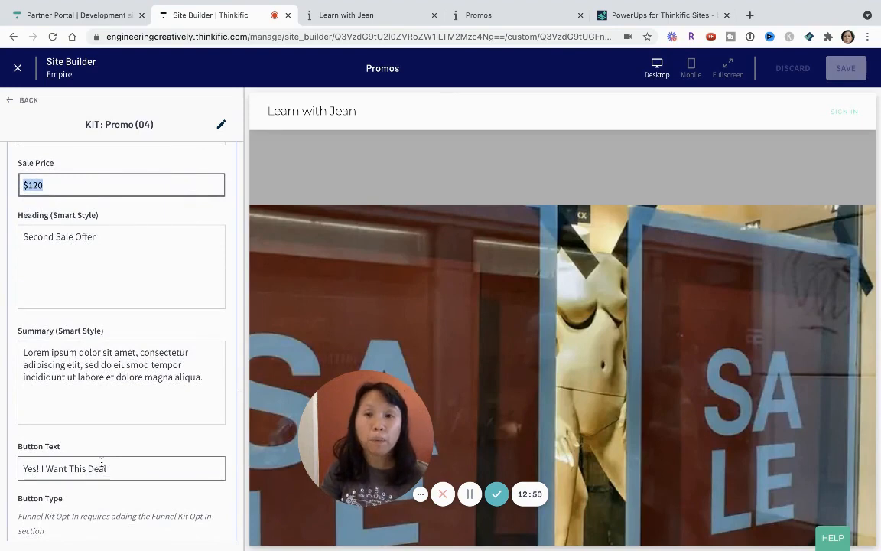
scroll(102, 462, down, 3)
scroll(102, 466, down, 10)
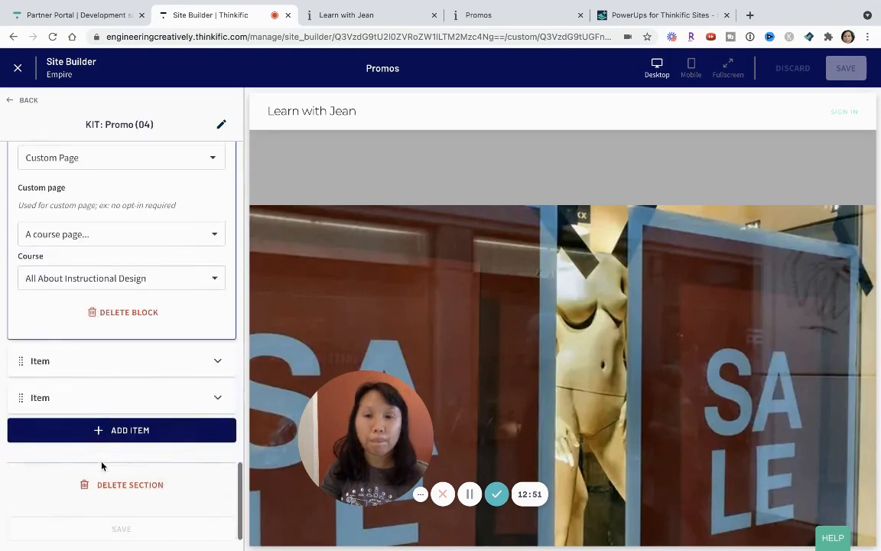
Expand the third item block and replace its Smart Style heading with "Bigger Discount -50%".
click(98, 359)
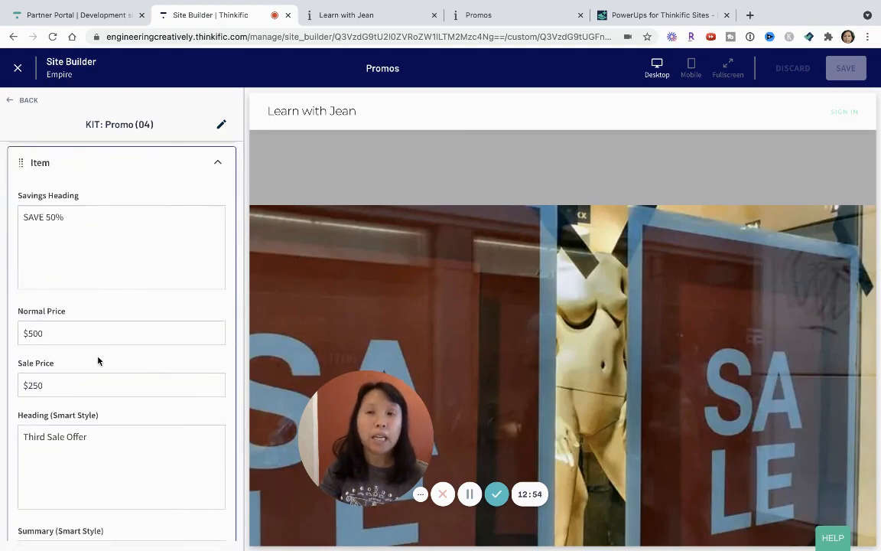
click(87, 237)
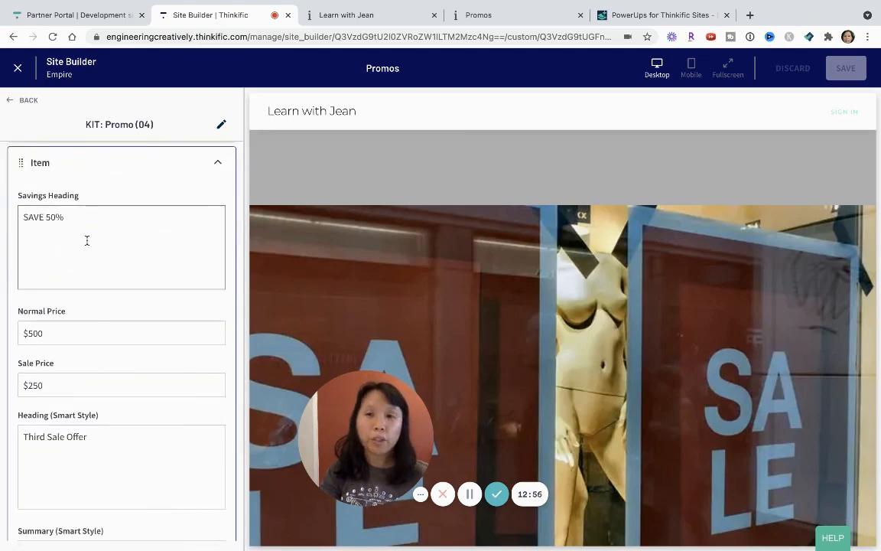
scroll(118, 455, down, 2)
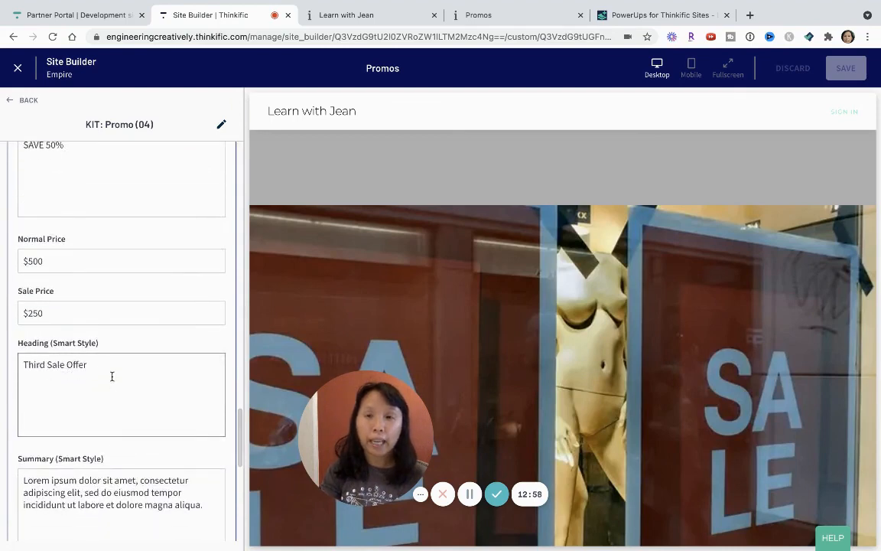
drag(112, 375, 3, 370)
text(Bigger)
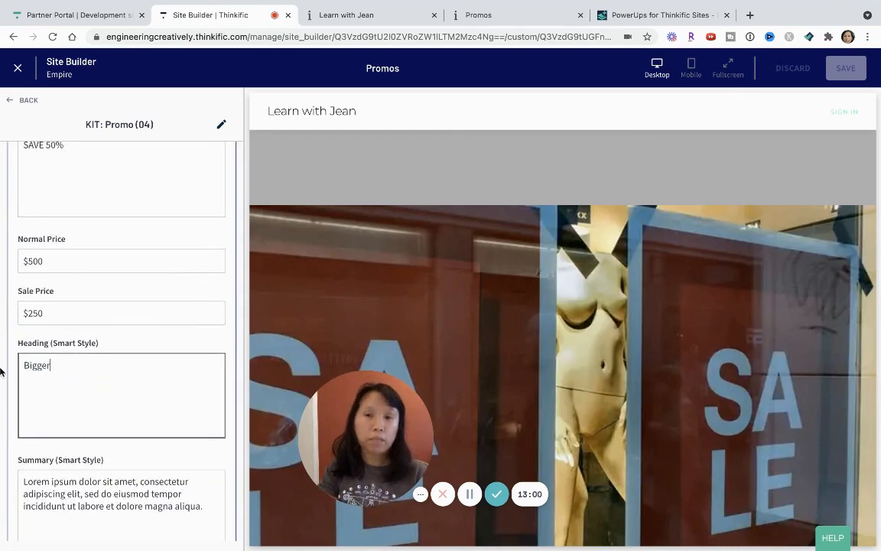
text( Discount -50)
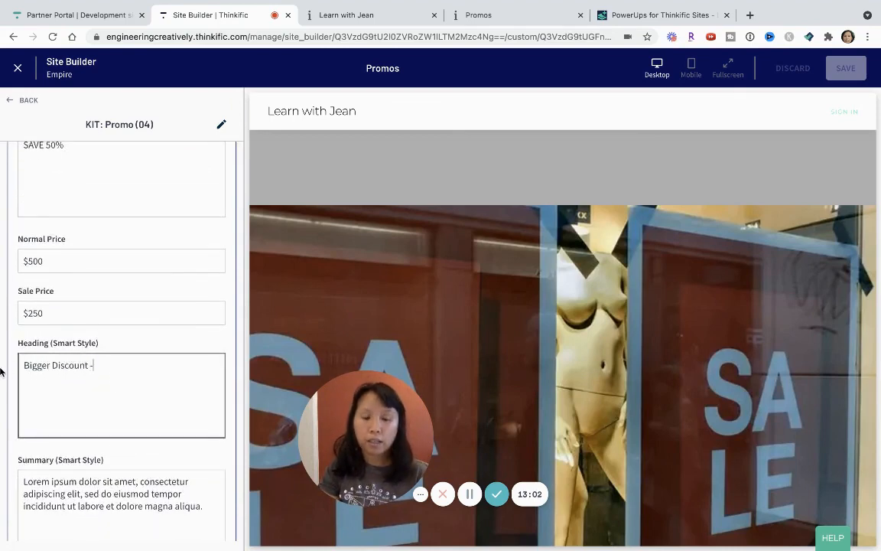
text(%)
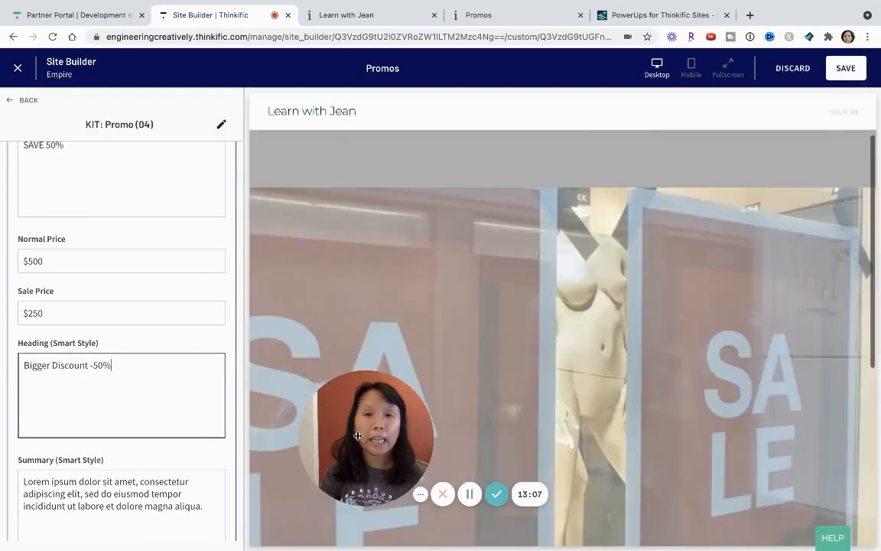
Save the Promos page and browse back through the offers in the slider preview.
drag(357, 435, 189, 428)
scroll(517, 369, down, 5)
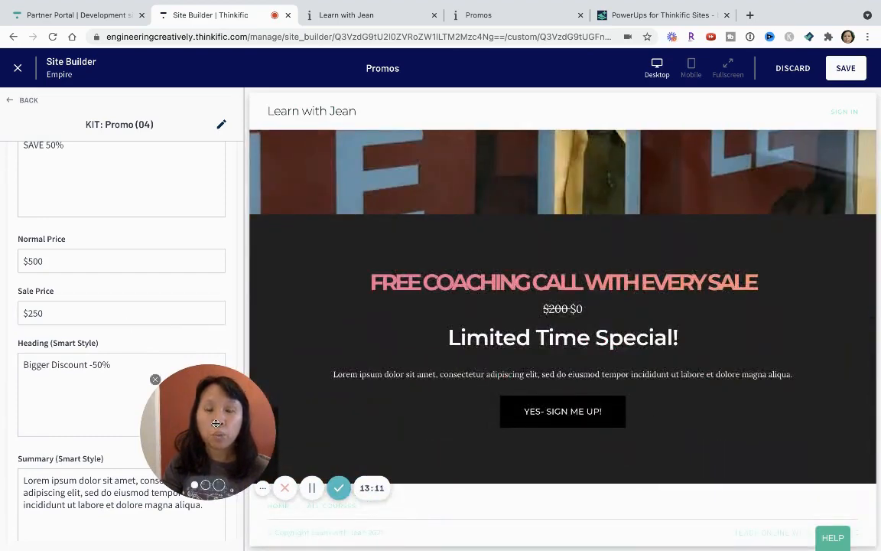
drag(232, 376, 160, 369)
click(846, 68)
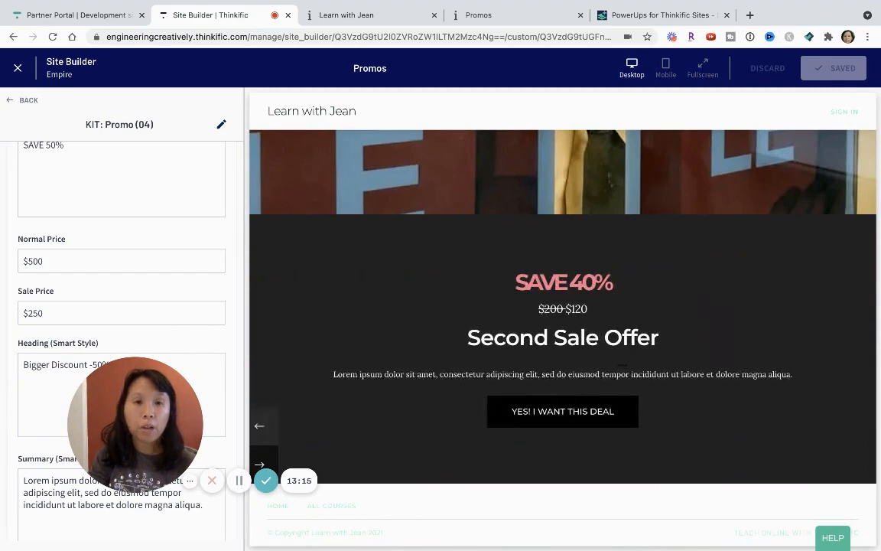
click(259, 428)
click(260, 429)
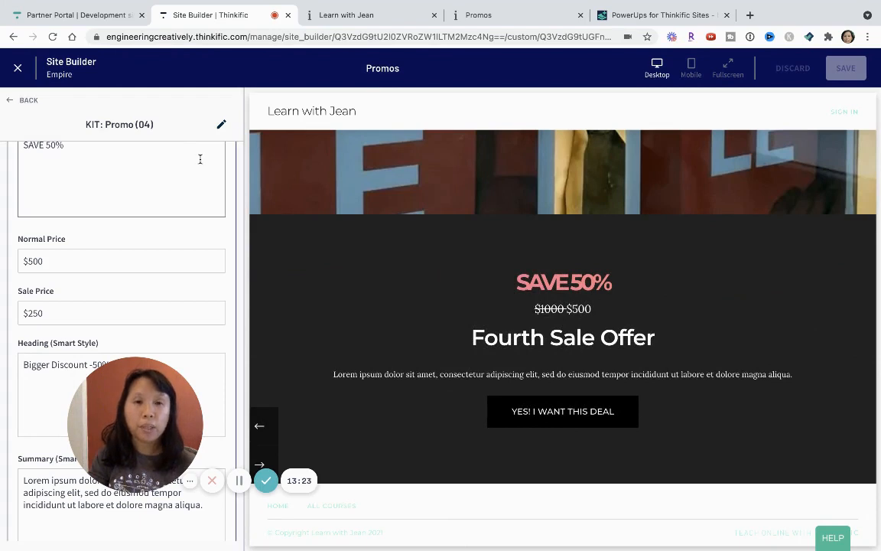
drag(102, 381, 361, 406)
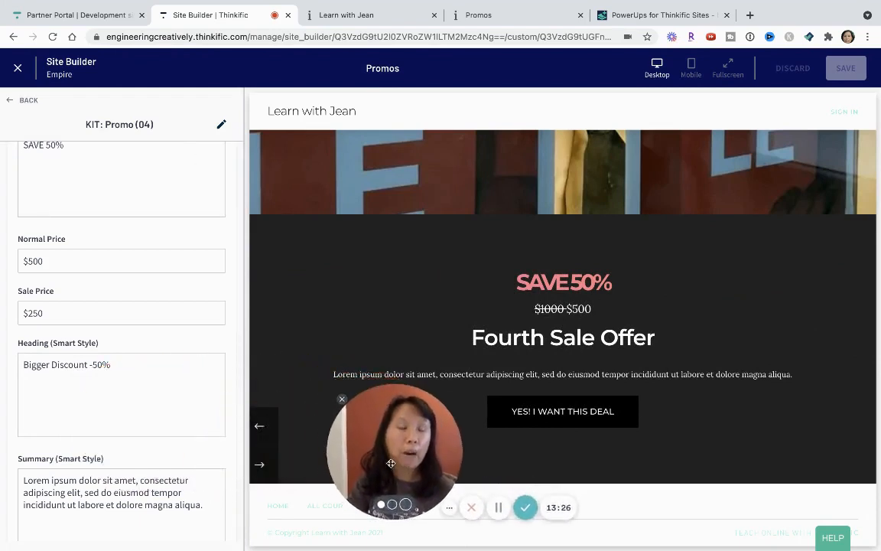
Expand the fourth item block and examine its offer text, prices and button destination settings.
scroll(134, 391, down, 10)
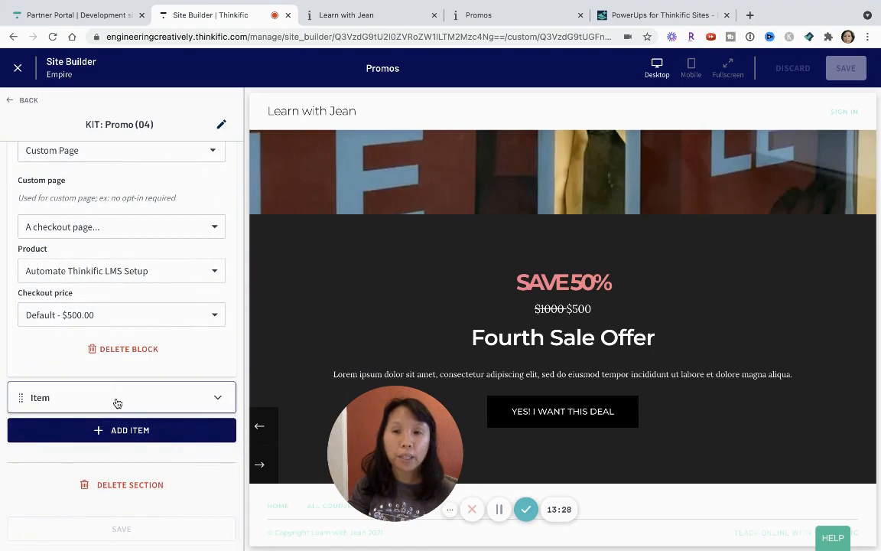
click(117, 398)
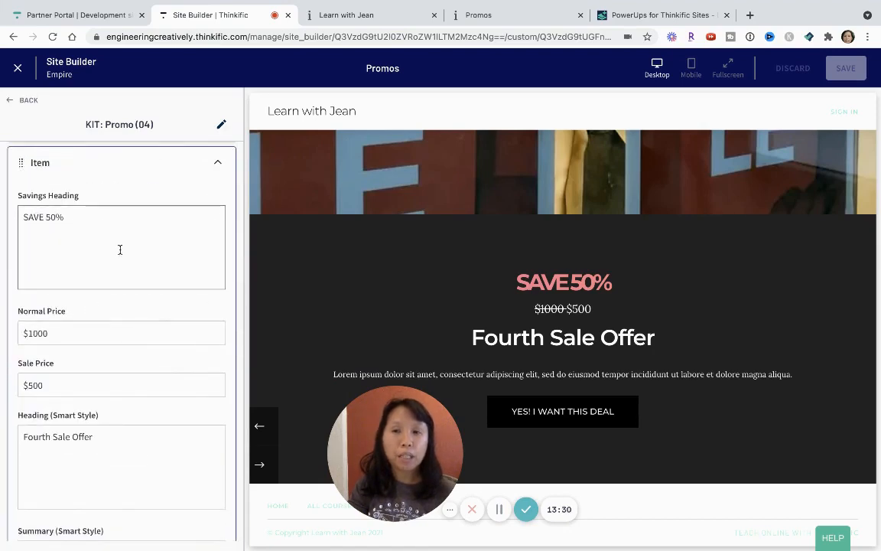
scroll(135, 326, down, 8)
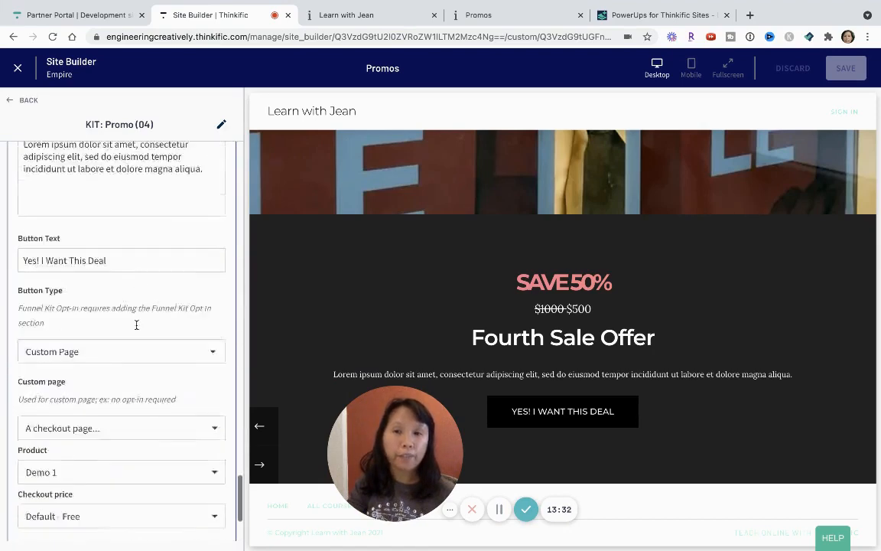